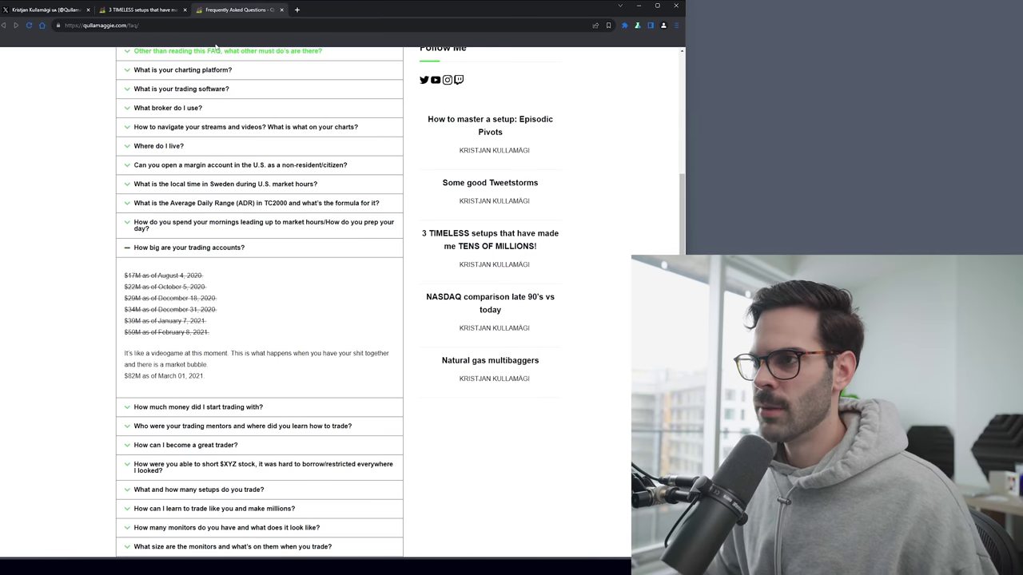
Read how to trade the breakout setup in the "3 TIMELESS setups" article, and return to the Frequently Asked Questions page
{"action": "left_click", "coordinate": [147, 11]}
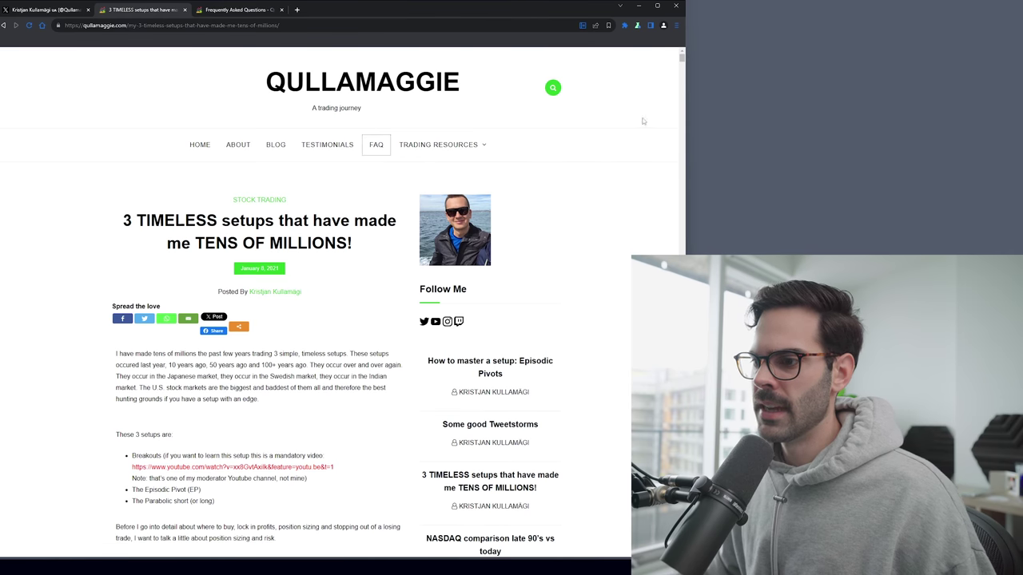
{"action": "left_click_drag", "start_coordinate": [681, 60], "coordinate": [684, 75]}
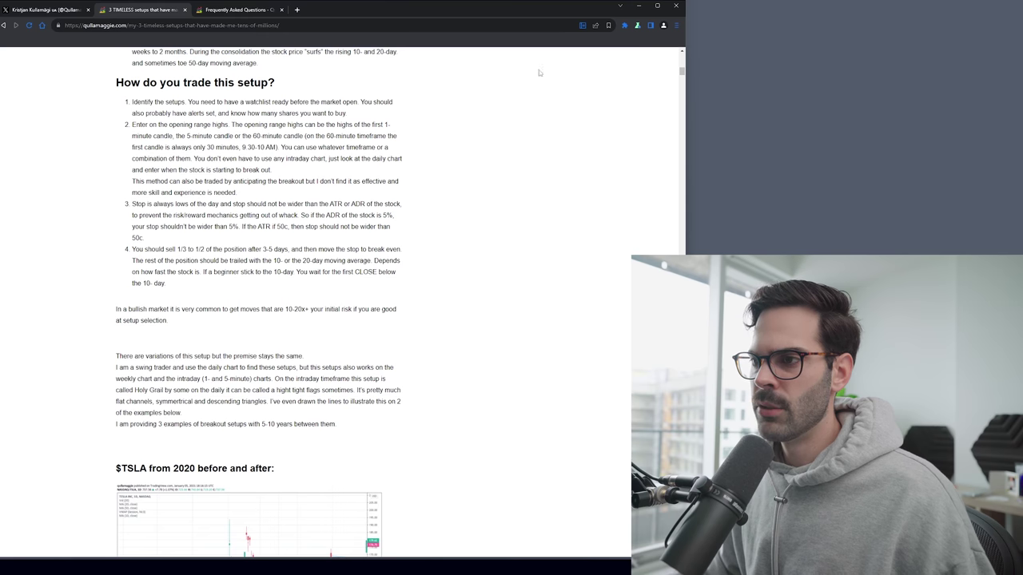
{"action": "left_click", "coordinate": [229, 12]}
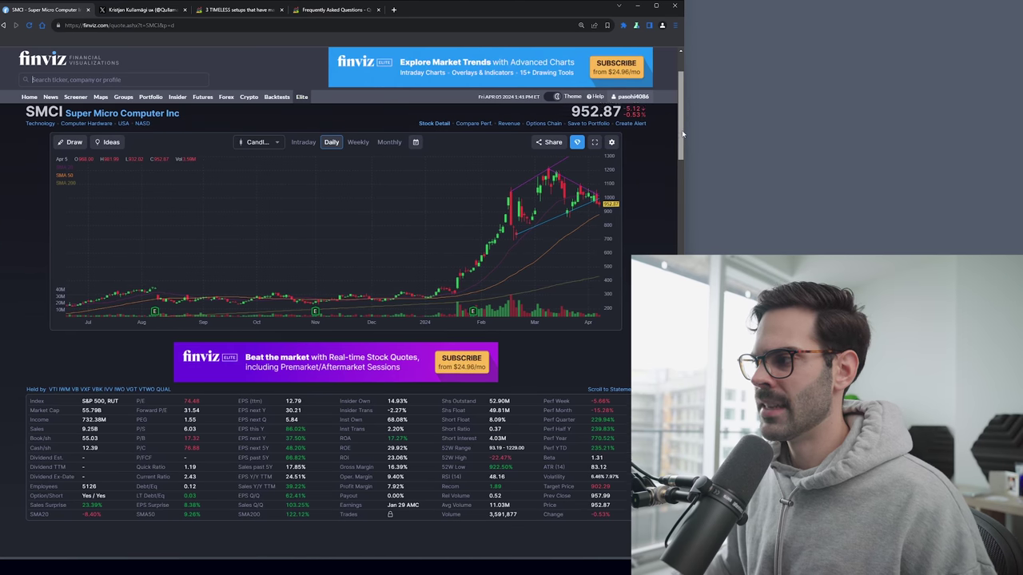
Examine the SMCI daily chart and statistics, and look up AMD to examine its daily chart
{"action": "scroll", "coordinate": [683, 135], "scroll_direction": "down", "scroll_amount": 1}
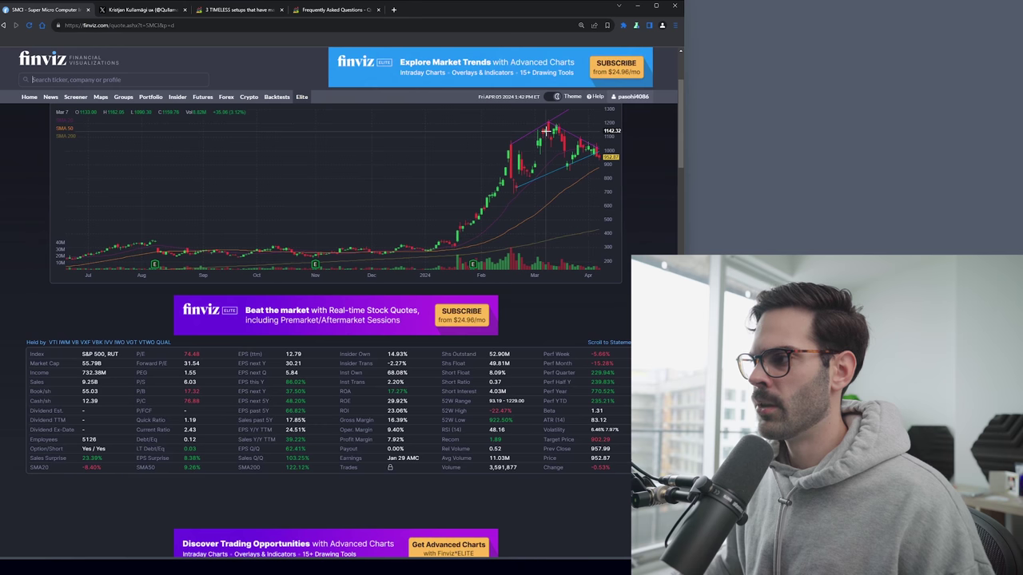
{"action": "scroll", "coordinate": [207, 104], "scroll_direction": "up", "scroll_amount": 1}
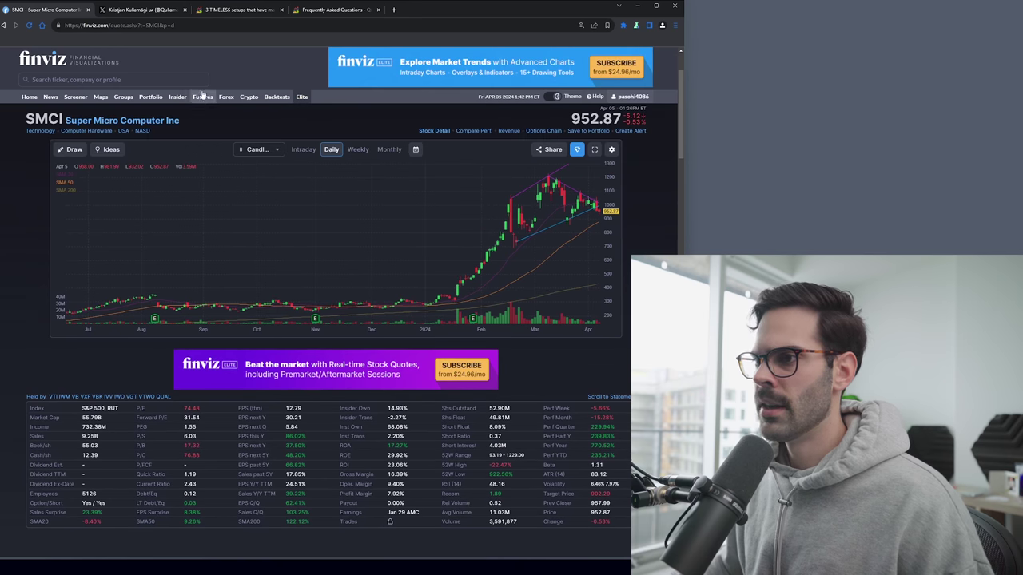
{"action": "left_click", "coordinate": [173, 79]}
{"action": "type", "text": "a"}
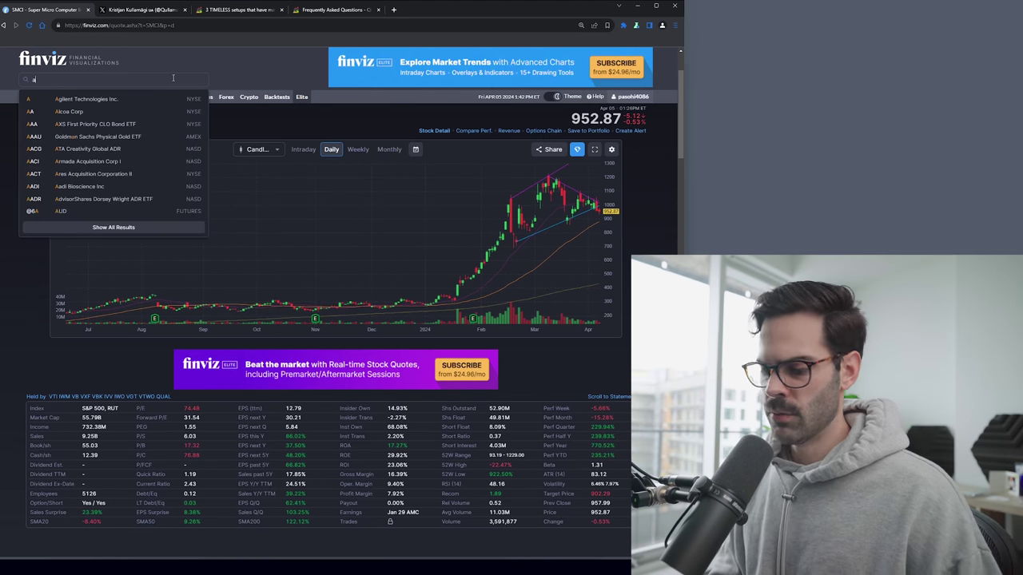
{"action": "type", "text": "md"}
{"action": "key", "text": "Return"}
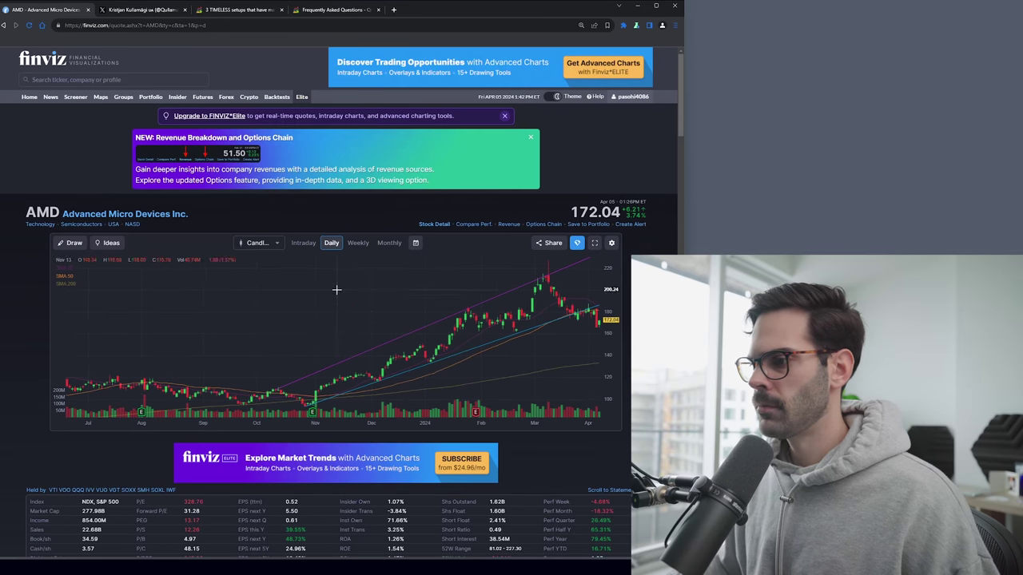
{"action": "scroll", "coordinate": [336, 289], "scroll_direction": "down", "scroll_amount": 3}
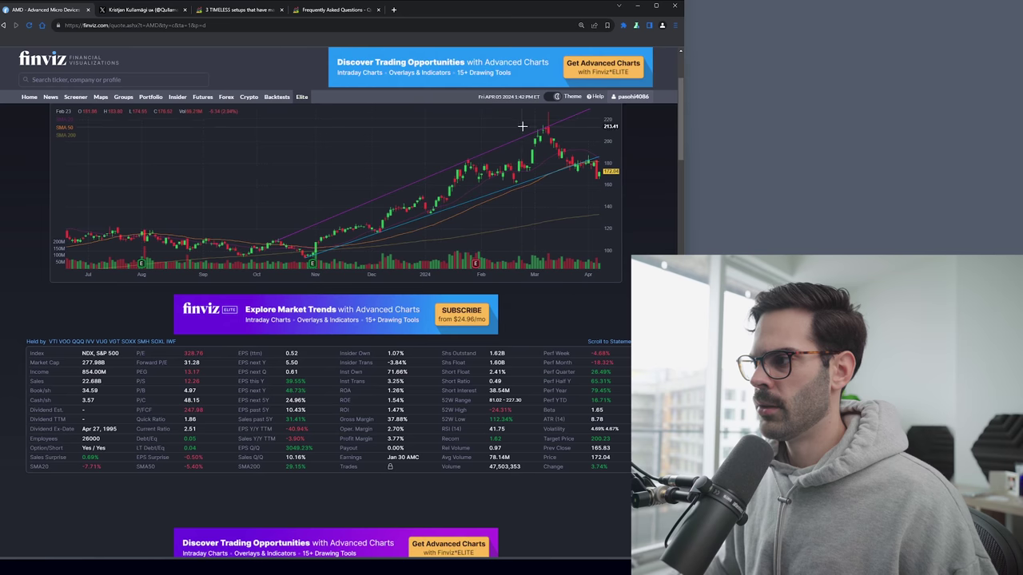
Look up the ticker NVDA and open its stock quote page
{"action": "left_click", "coordinate": [117, 80]}
{"action": "type", "text": "nvda"}
{"action": "key", "text": "Return"}
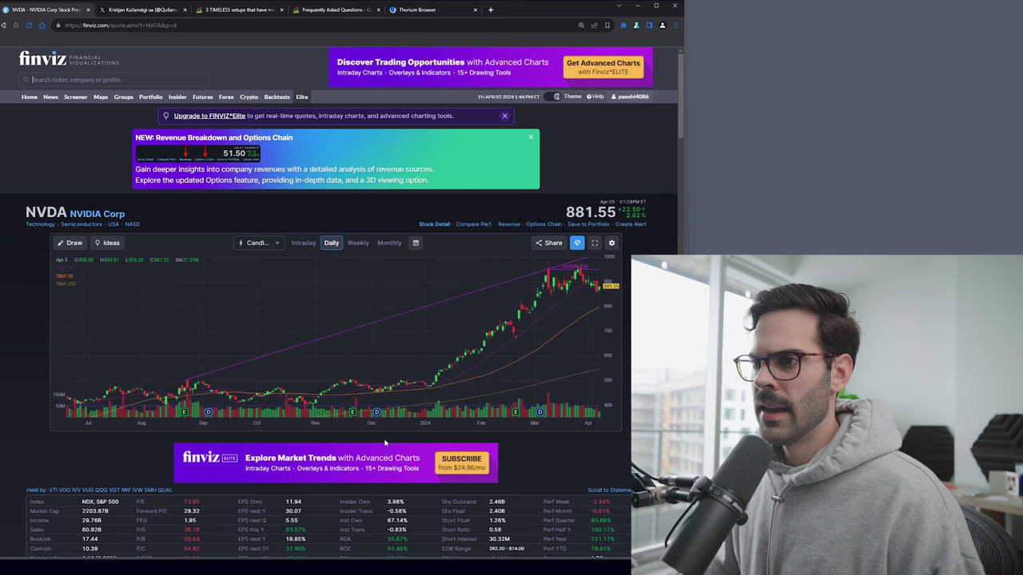
{"action": "key", "text": "slash"}
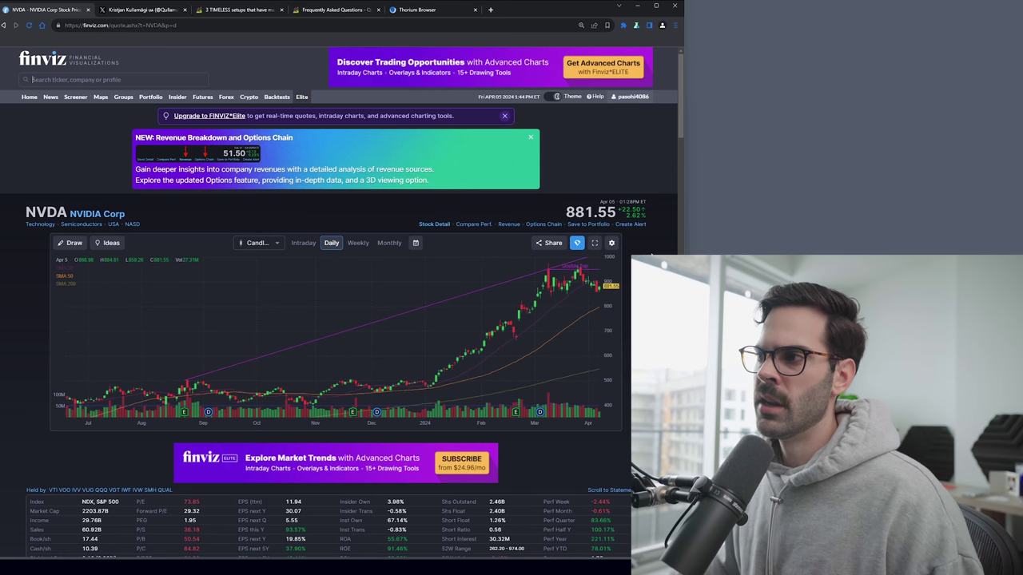
View the Thorium Browser web page, and return to the NVDA quote to review its statistics table and chart
{"action": "left_click", "coordinate": [421, 8]}
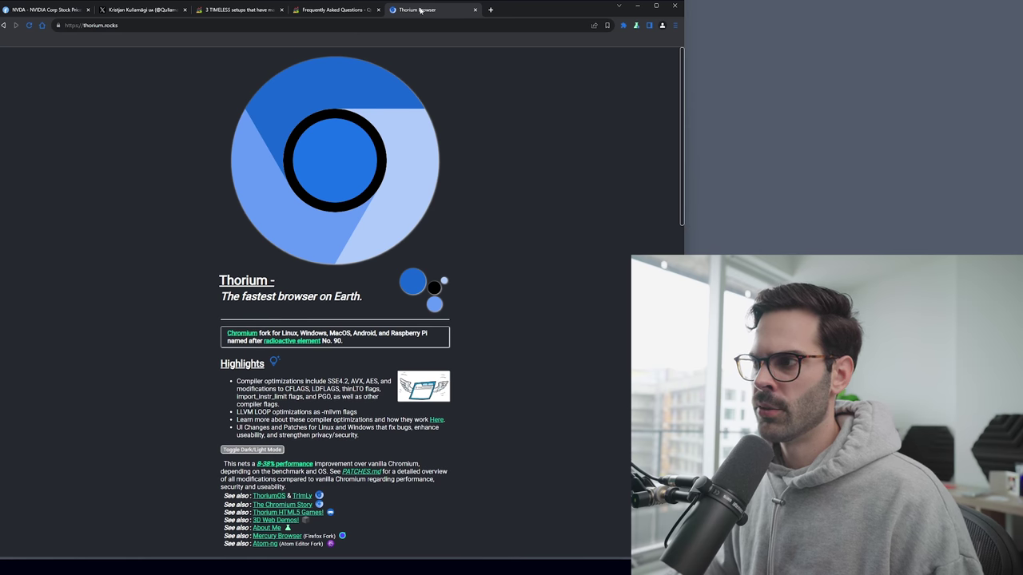
{"action": "left_click", "coordinate": [37, 9]}
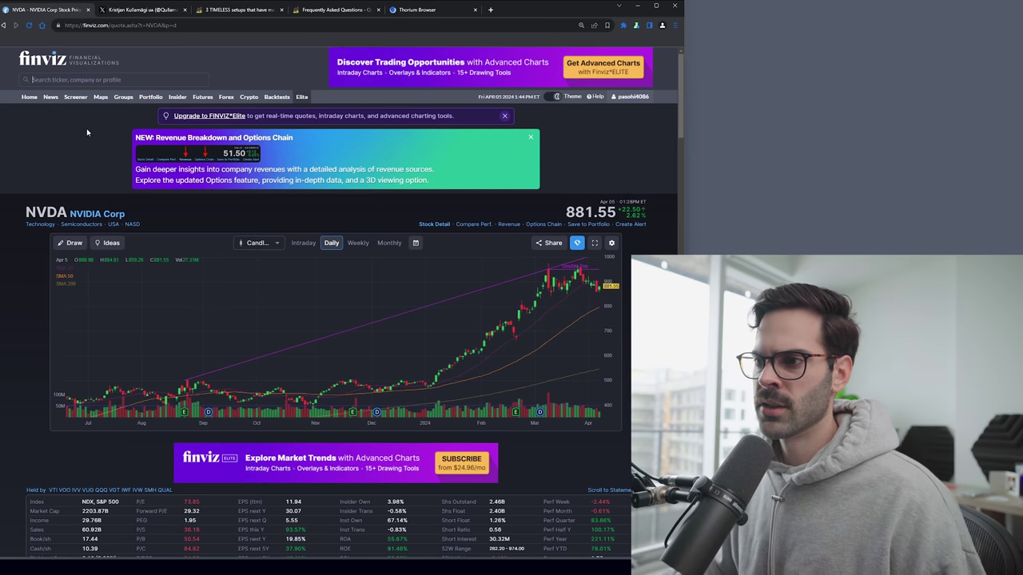
{"action": "scroll", "coordinate": [304, 179], "scroll_direction": "down", "scroll_amount": 4}
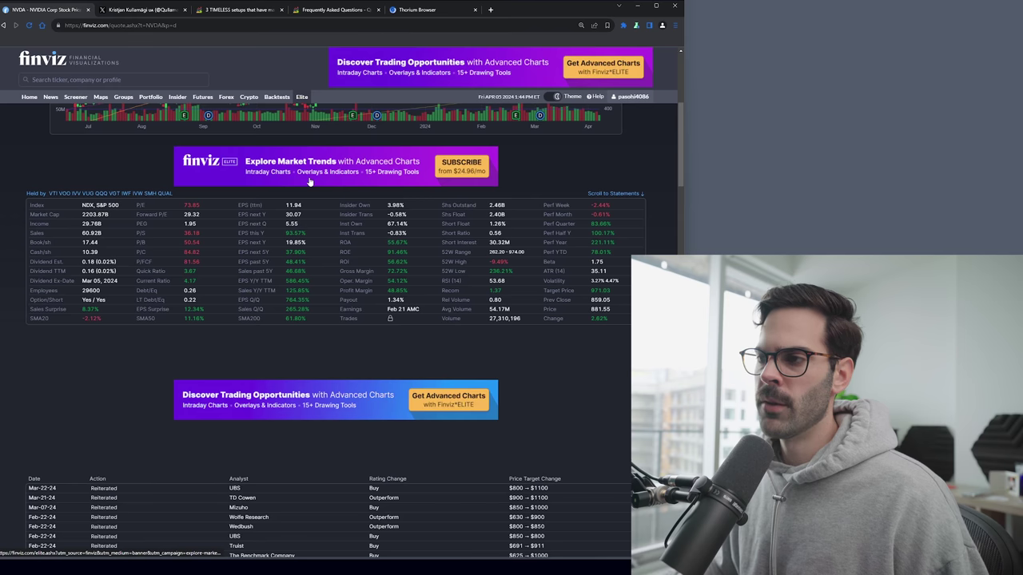
{"action": "key", "text": "slash"}
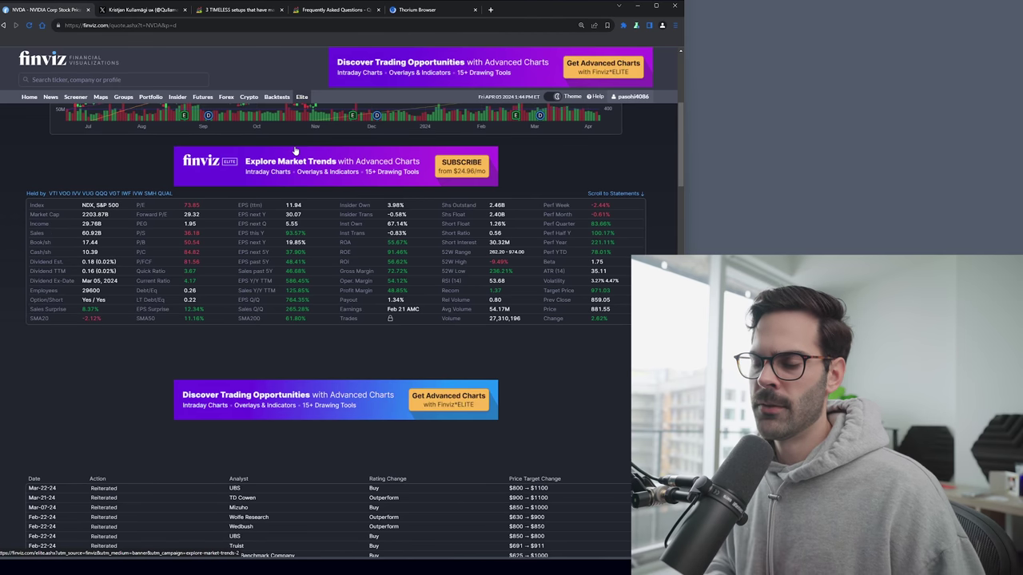
{"action": "scroll", "coordinate": [298, 151], "scroll_direction": "up", "scroll_amount": 4}
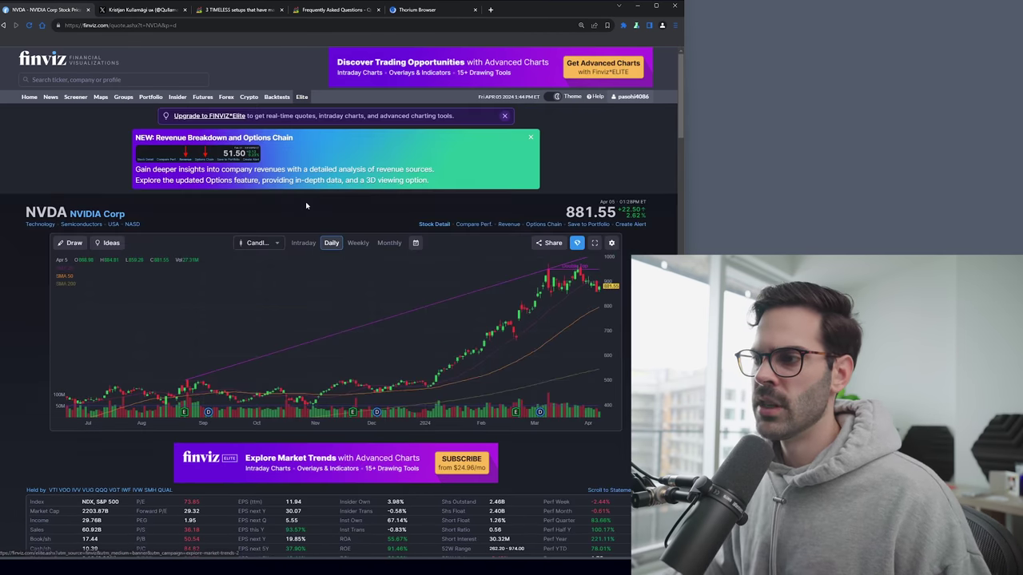
Open the stock screener with all filters shown, and set the Performance filter to Week +10%
{"action": "left_click", "coordinate": [75, 97]}
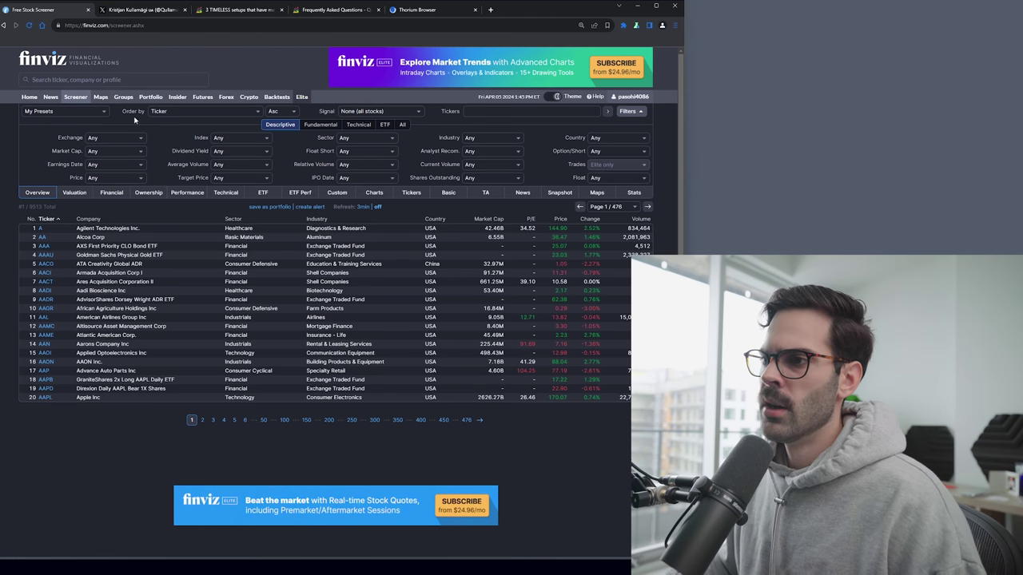
{"action": "left_click", "coordinate": [403, 125]}
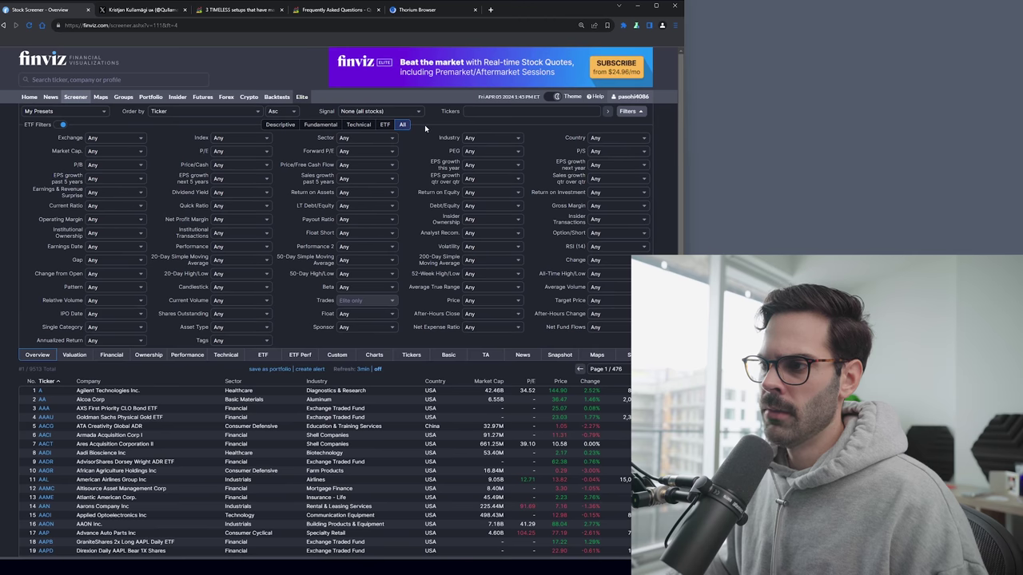
{"action": "left_click", "coordinate": [245, 250]}
{"action": "left_click", "coordinate": [171, 249]}
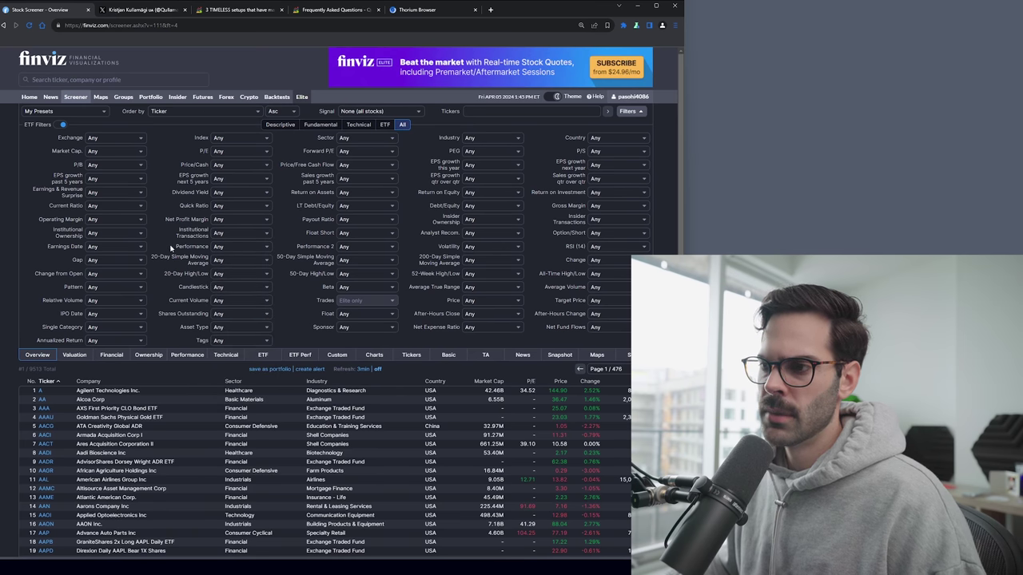
{"action": "left_click_drag", "start_coordinate": [173, 249], "coordinate": [208, 248]}
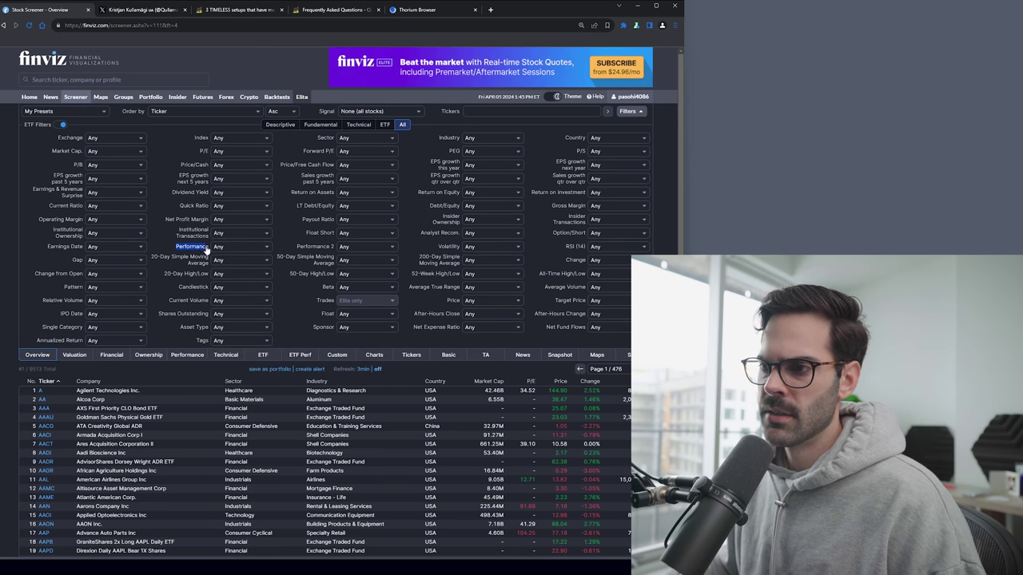
{"action": "left_click", "coordinate": [259, 248]}
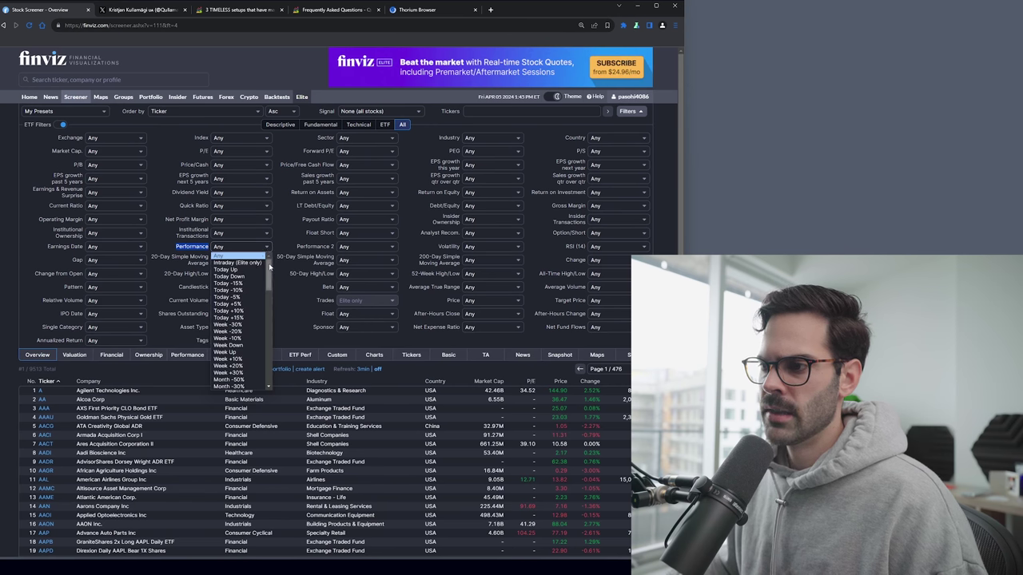
{"action": "left_click_drag", "start_coordinate": [270, 267], "coordinate": [270, 273]}
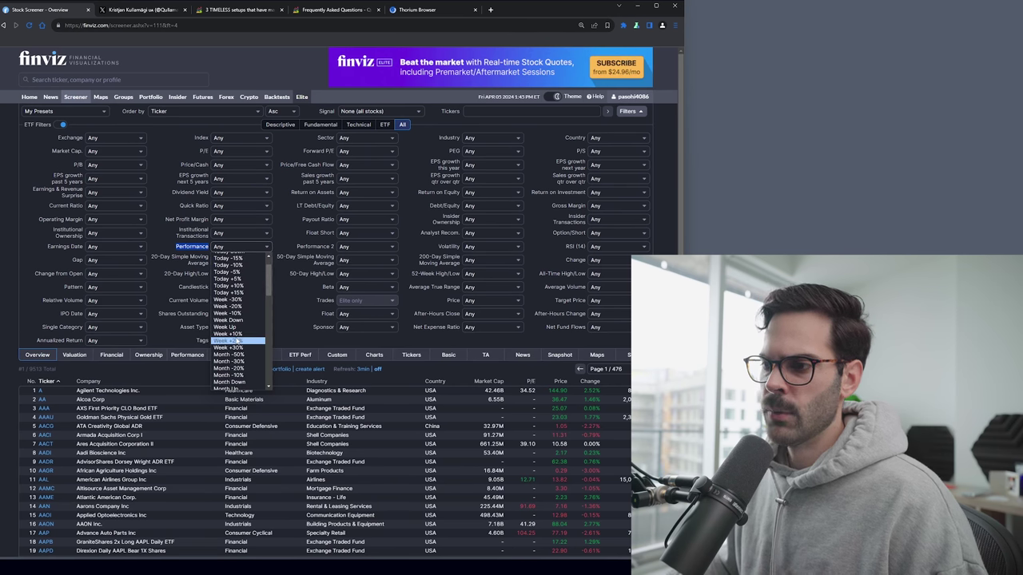
{"action": "left_click", "coordinate": [237, 338]}
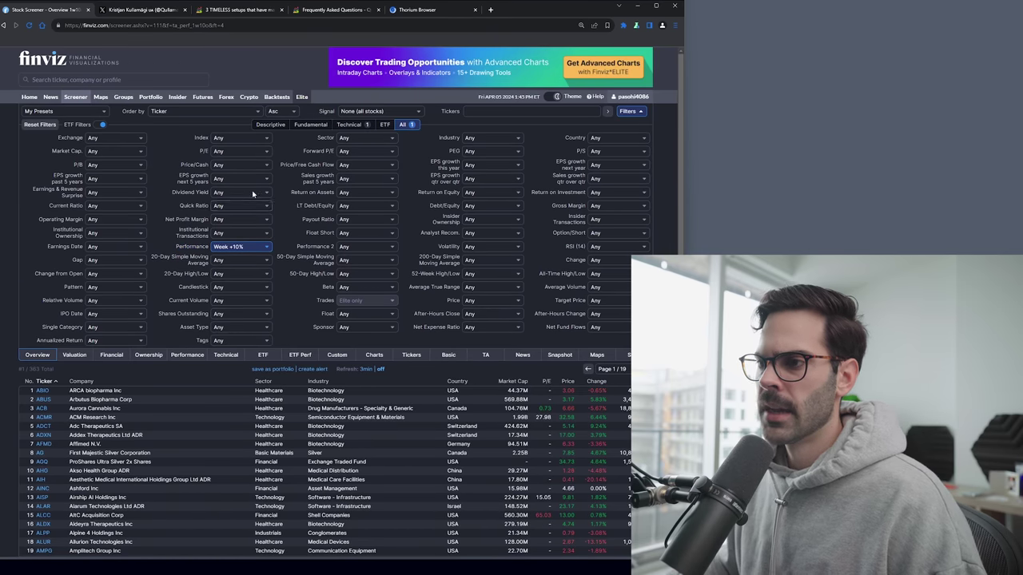
Try the Current Volume filter at Over 5M, and settle on Over 1M
{"action": "left_click", "coordinate": [240, 300]}
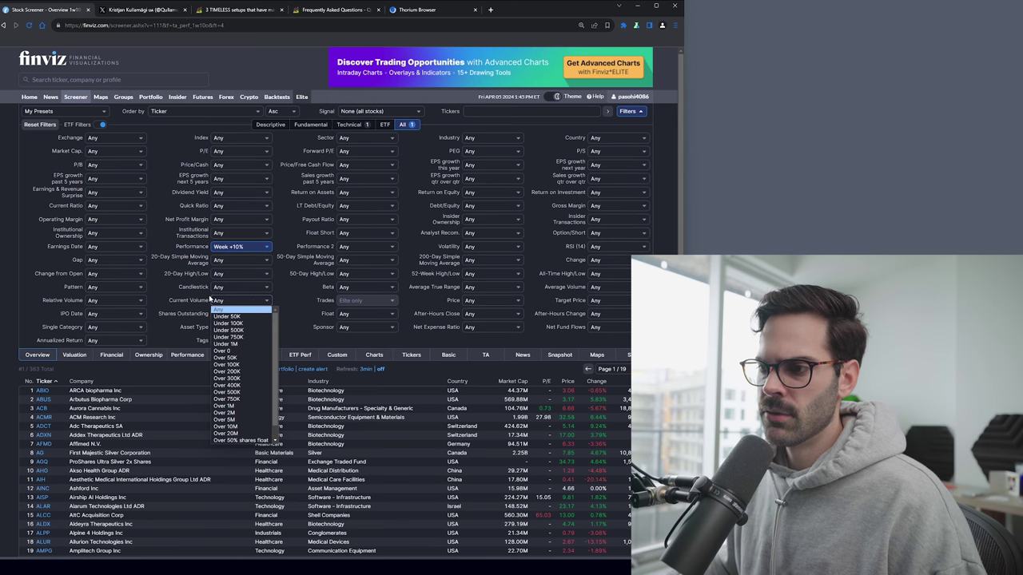
{"action": "left_click_drag", "start_coordinate": [167, 300], "coordinate": [208, 300]}
{"action": "left_click", "coordinate": [228, 302]}
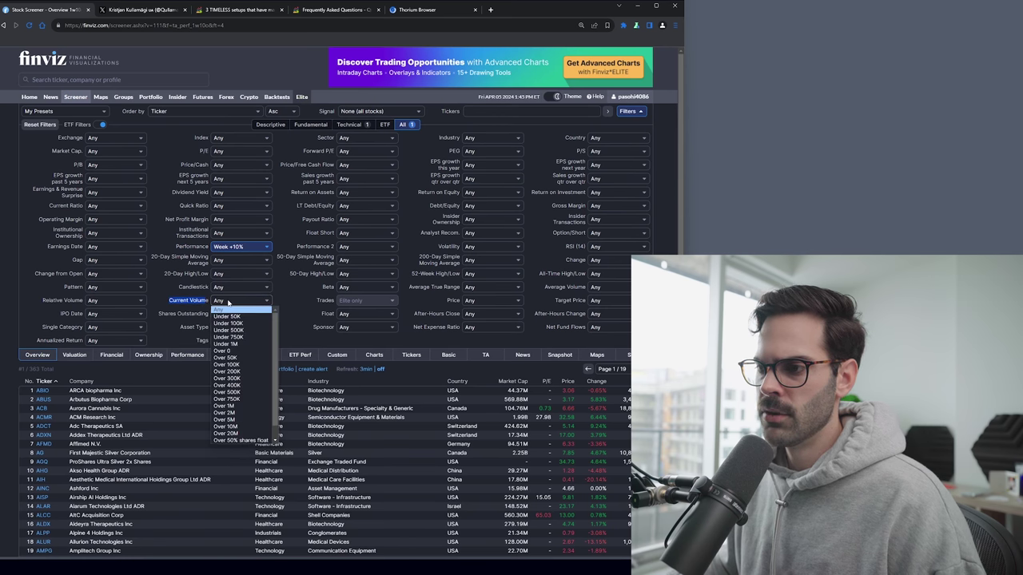
{"action": "left_click", "coordinate": [243, 420]}
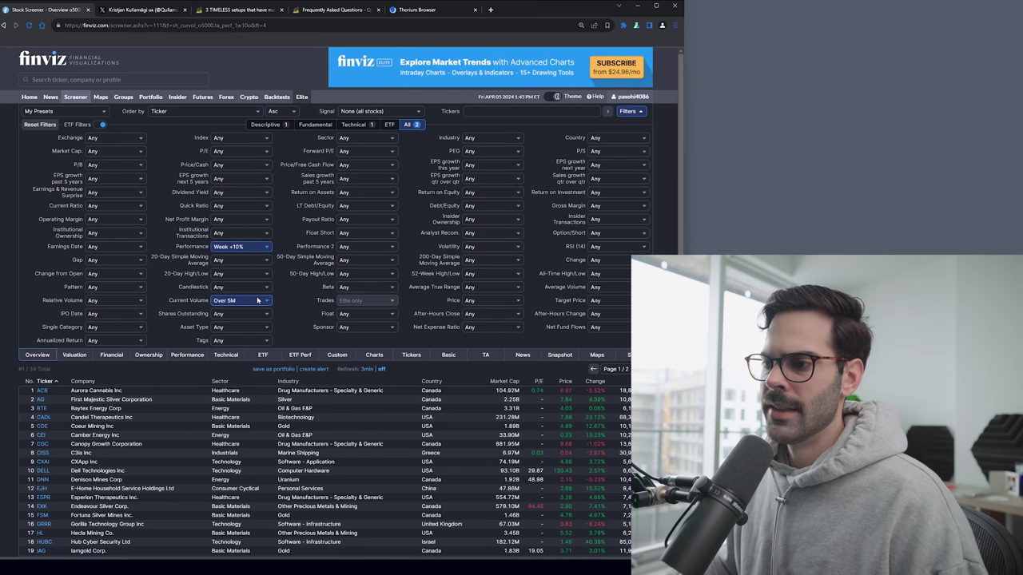
{"action": "left_click", "coordinate": [257, 300]}
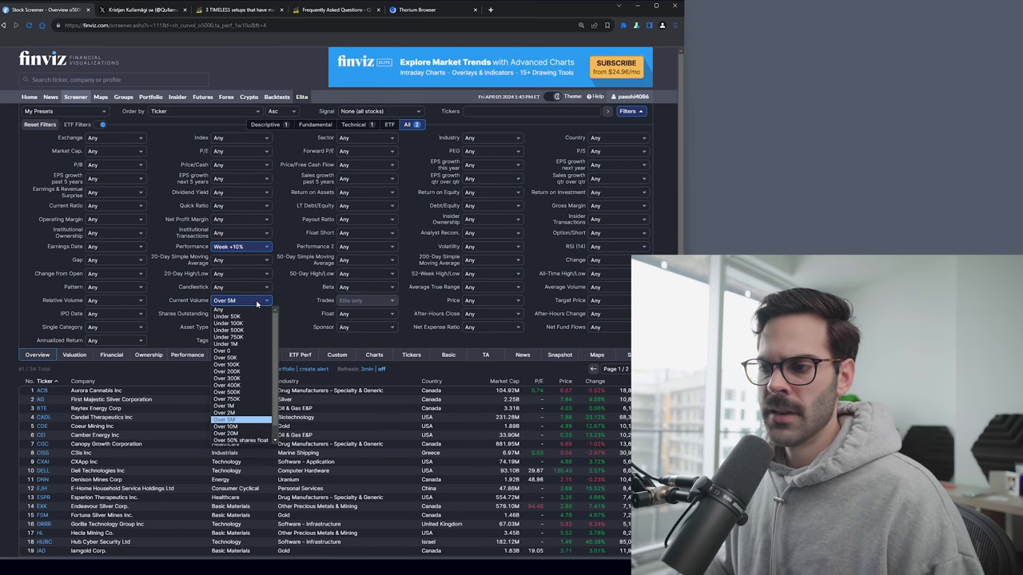
{"action": "left_click", "coordinate": [252, 407]}
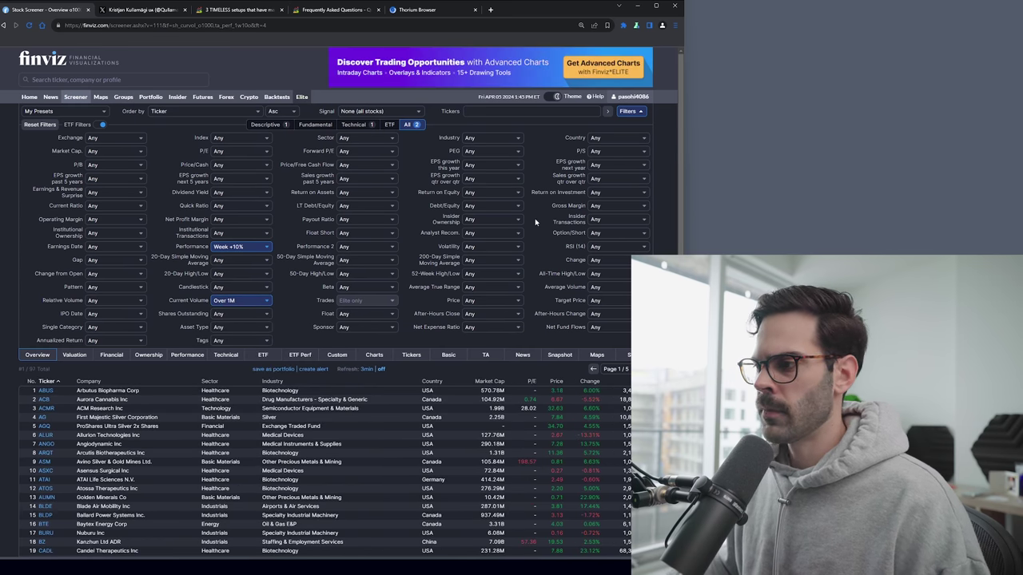
Set the Volatility filter to Week - Over 3%, and look through the Market Cap. options without choosing one
{"action": "left_click", "coordinate": [516, 250]}
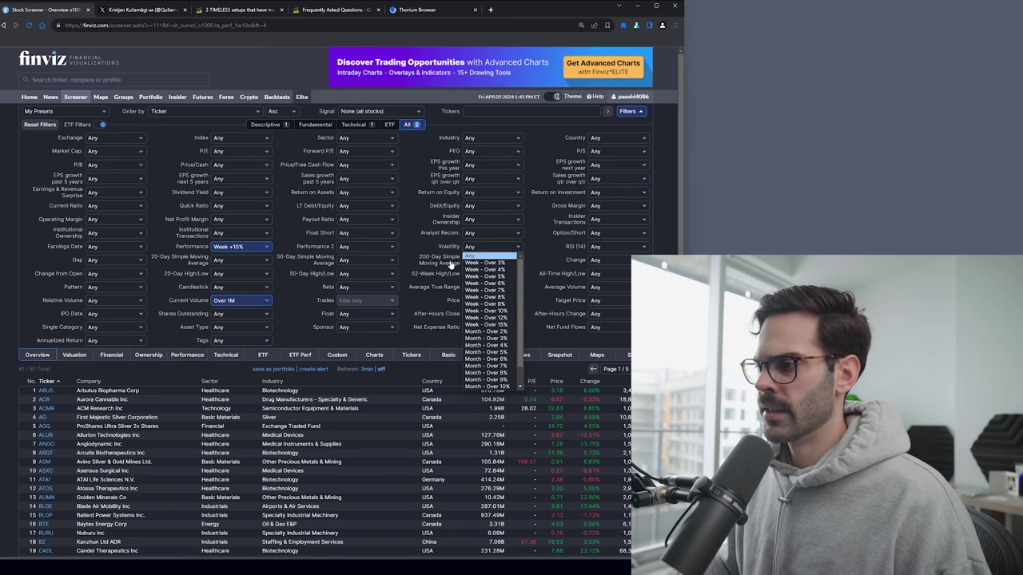
{"action": "left_click", "coordinate": [502, 264]}
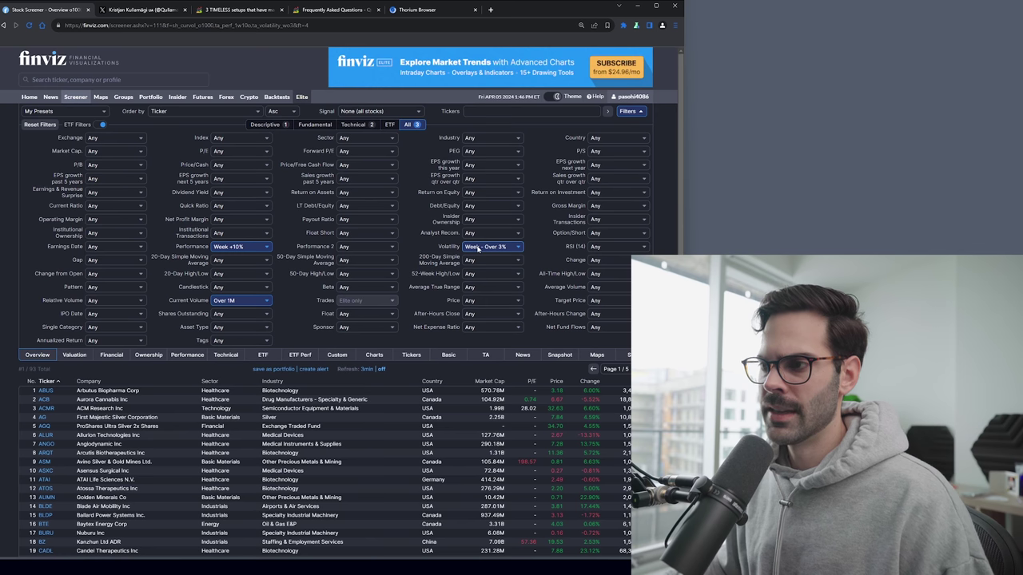
{"action": "left_click", "coordinate": [142, 151]}
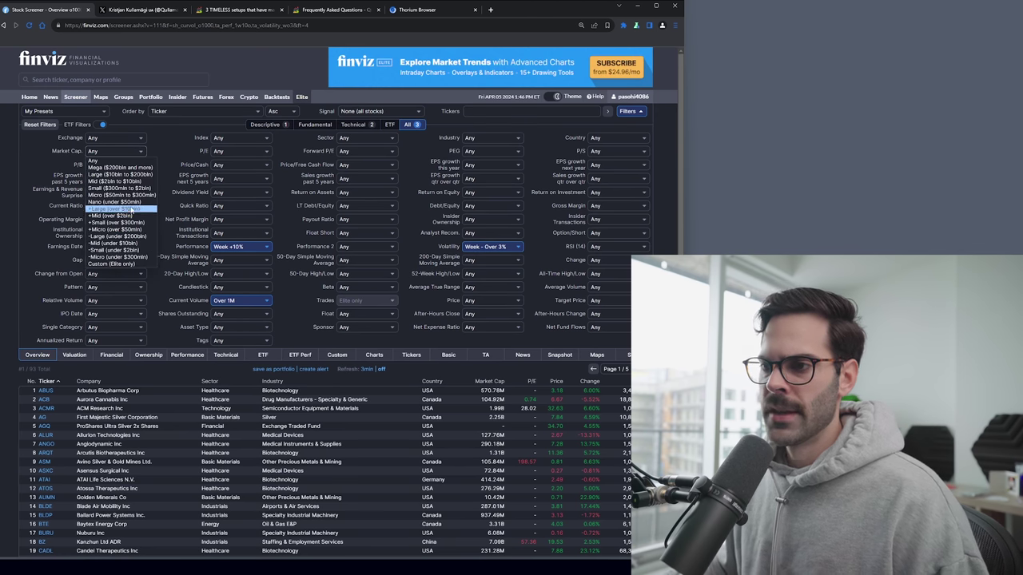
{"action": "left_click", "coordinate": [180, 148]}
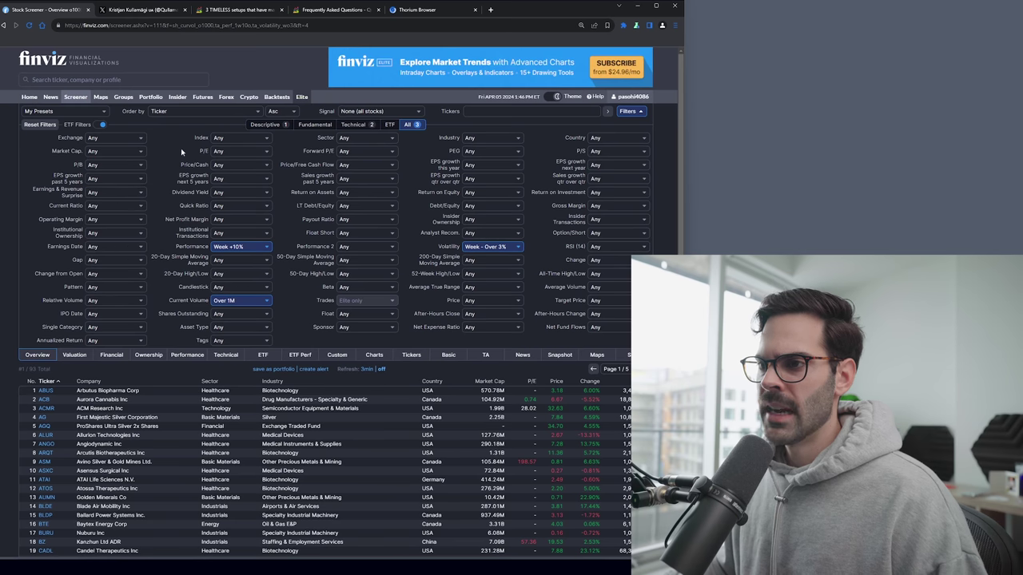
Load the saved Weekly Top Gainers preset in the stock screener
{"action": "left_click", "coordinate": [100, 113]}
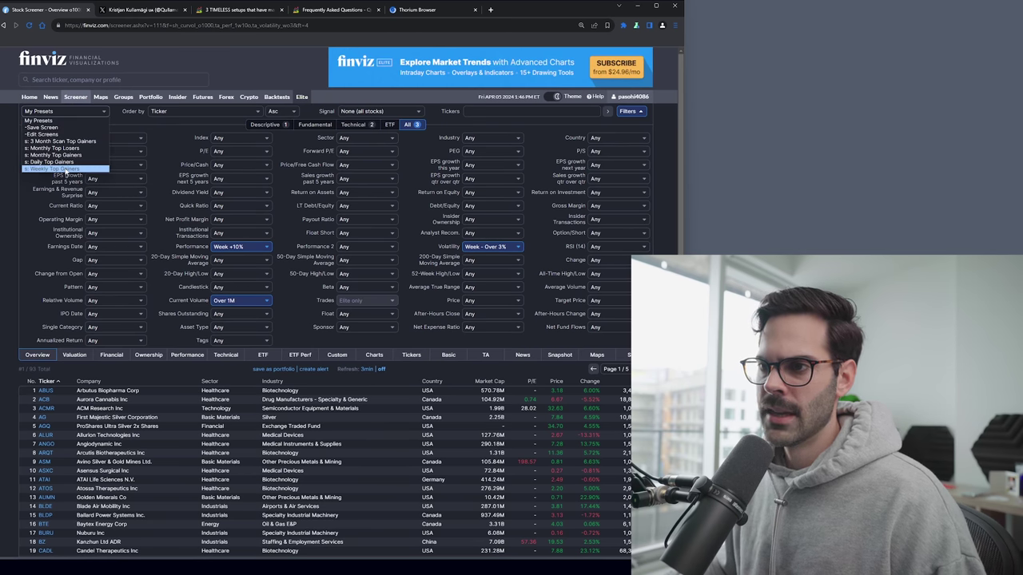
{"action": "left_click", "coordinate": [86, 170]}
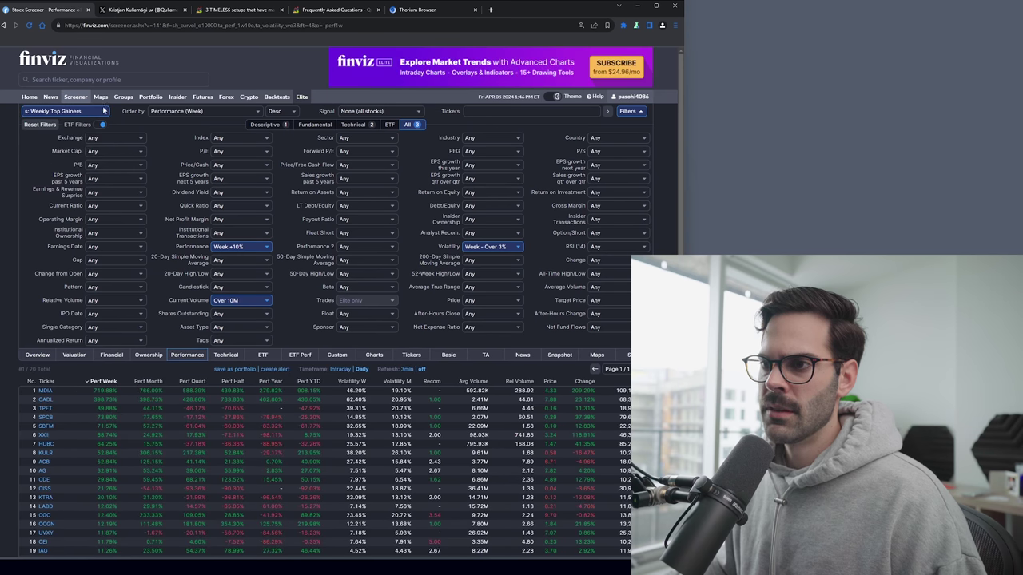
View the form for saving the current screen as a new preset, and return to the Weekly Top Gainers preset without saving
{"action": "left_click", "coordinate": [89, 114]}
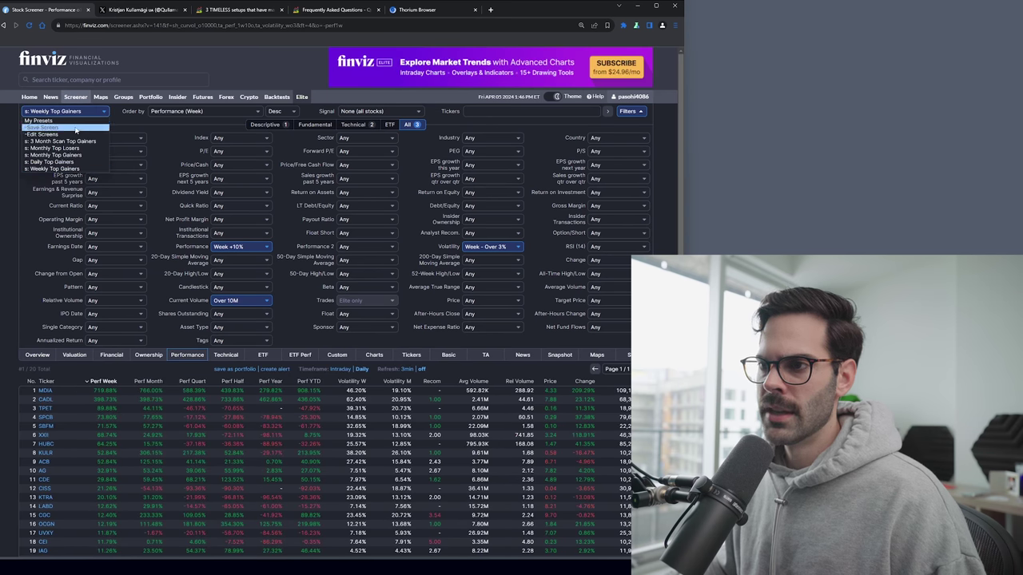
{"action": "left_click", "coordinate": [52, 133]}
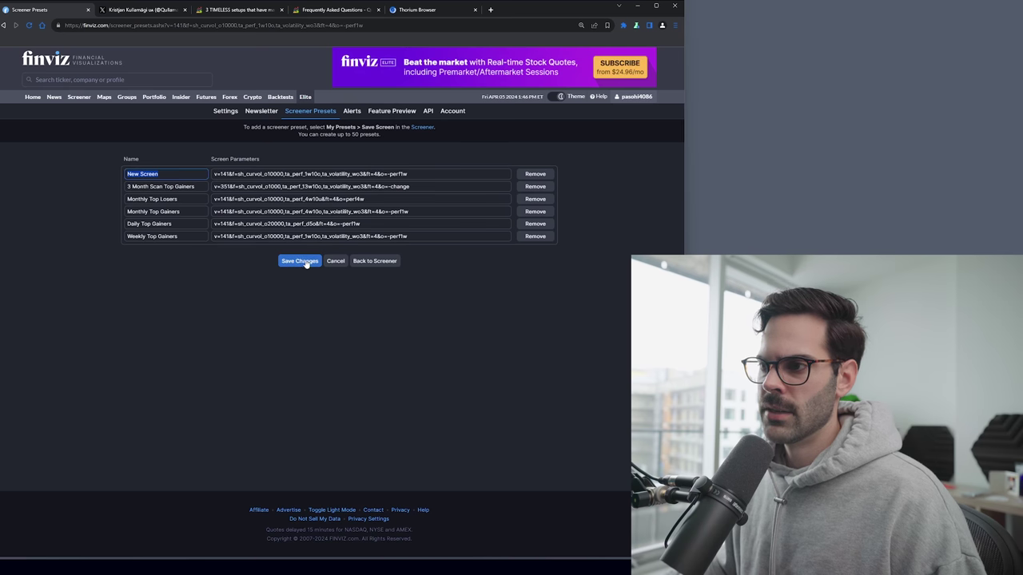
{"action": "left_click_drag", "start_coordinate": [168, 172], "coordinate": [164, 172]}
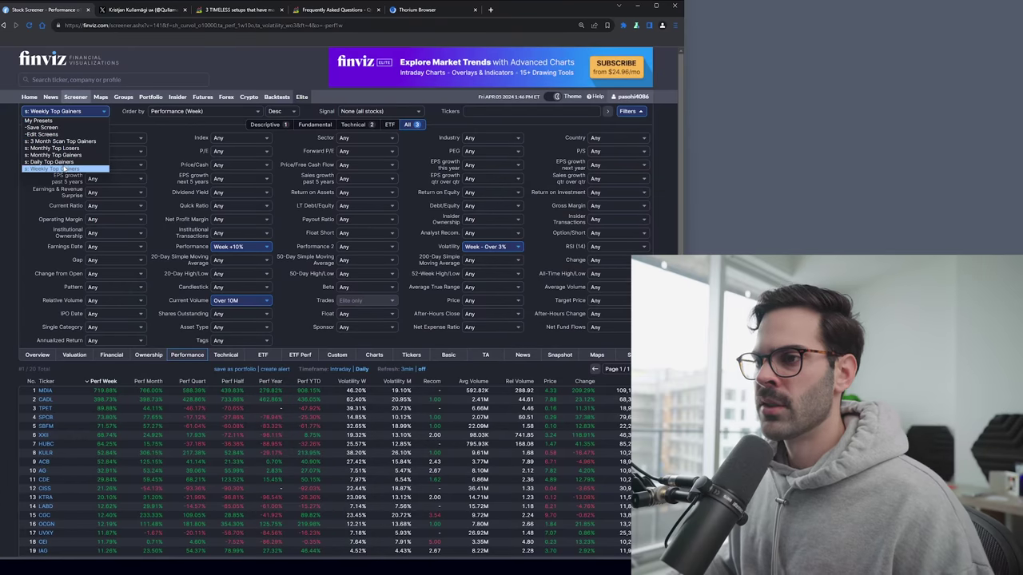
{"action": "left_click", "coordinate": [64, 167]}
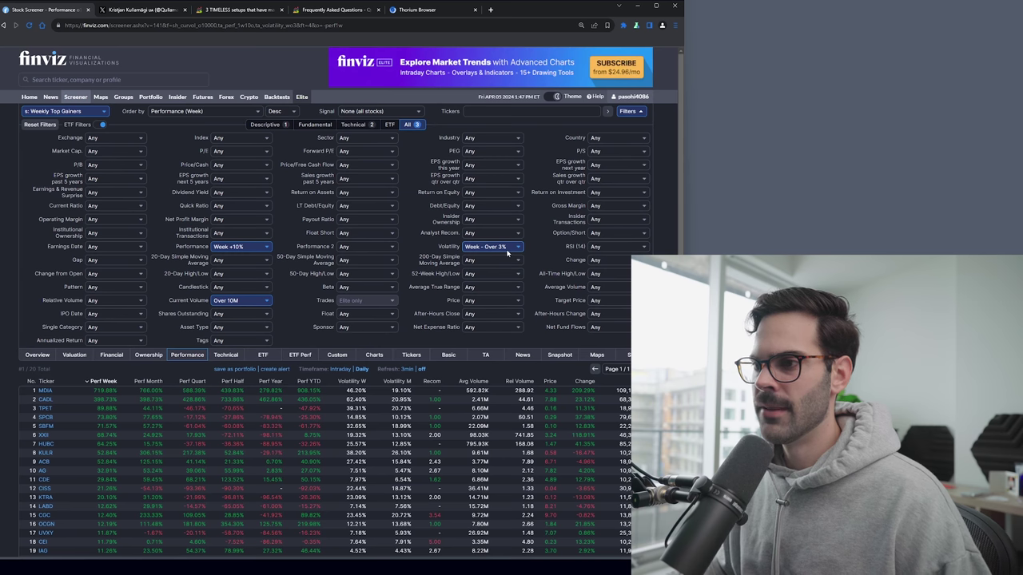
Show the weekly gainers in the TA view, and examine their daily charts through KULR, ACB and AG
{"action": "left_click", "coordinate": [182, 356]}
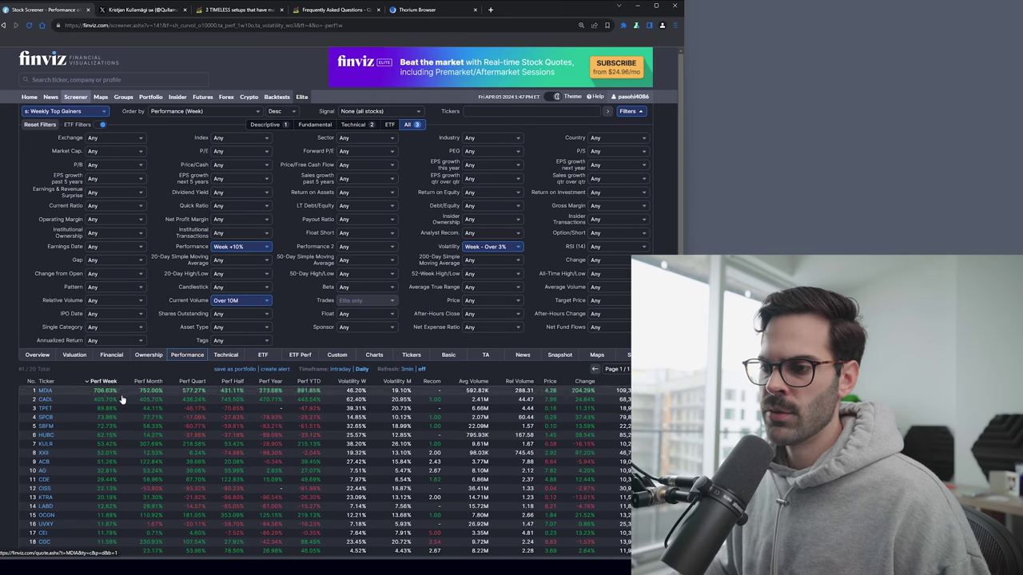
{"action": "left_click", "coordinate": [489, 357]}
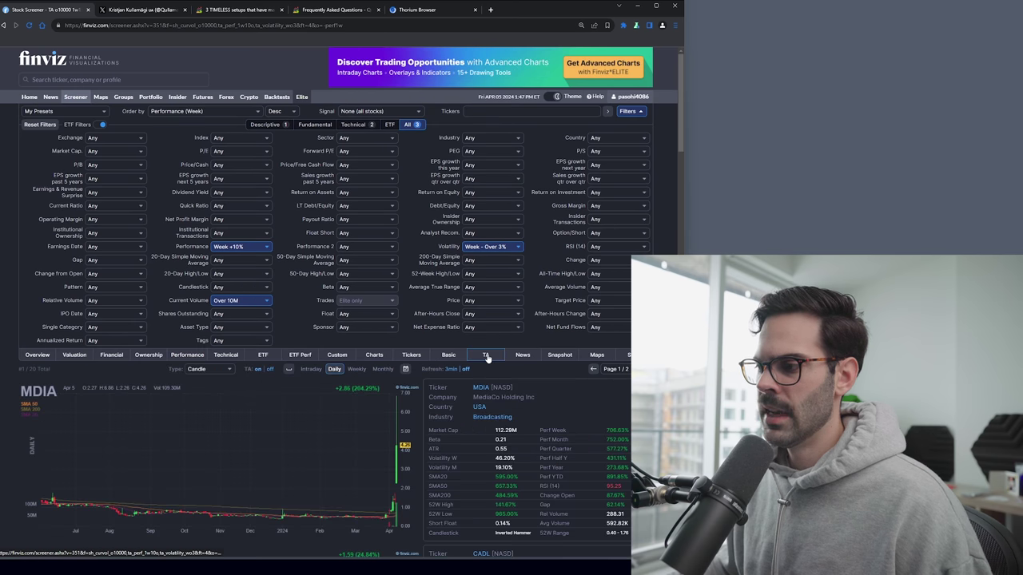
{"action": "scroll", "coordinate": [487, 359], "scroll_direction": "down", "scroll_amount": 2}
{"action": "left_click_drag", "start_coordinate": [681, 87], "coordinate": [669, 205]}
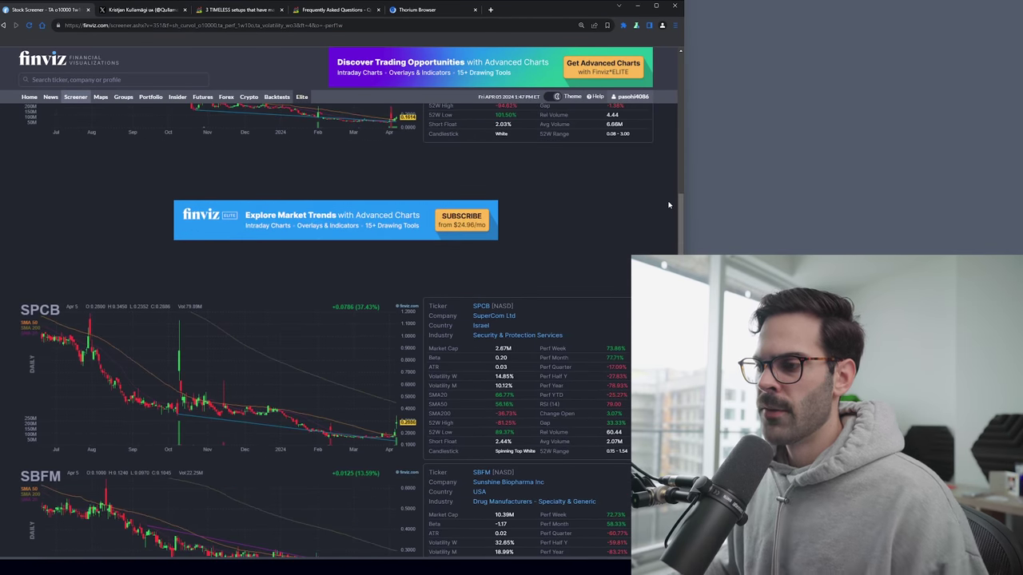
{"action": "left_click_drag", "start_coordinate": [669, 204], "coordinate": [665, 366]}
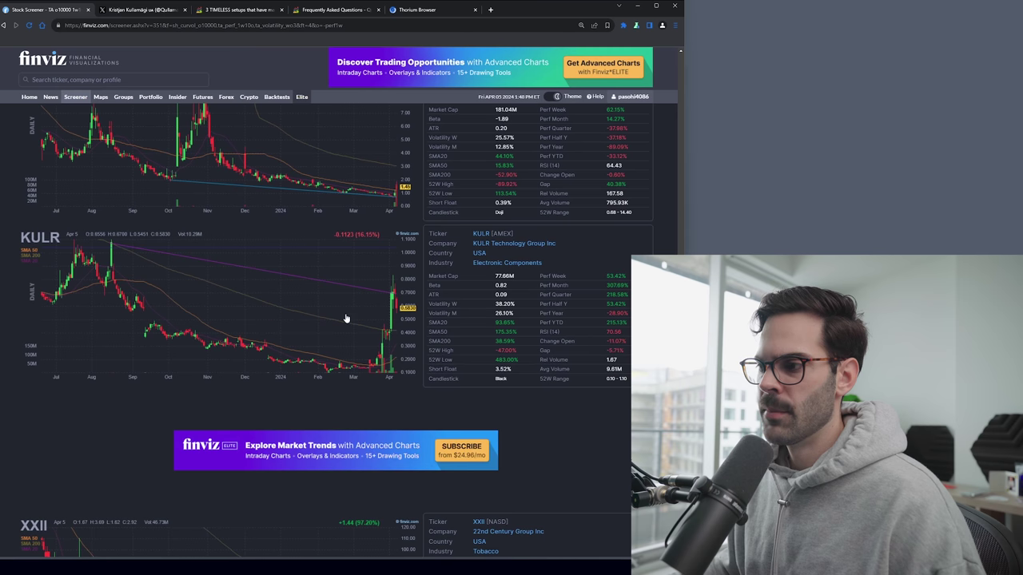
{"action": "scroll", "coordinate": [367, 329], "scroll_direction": "down", "scroll_amount": 5}
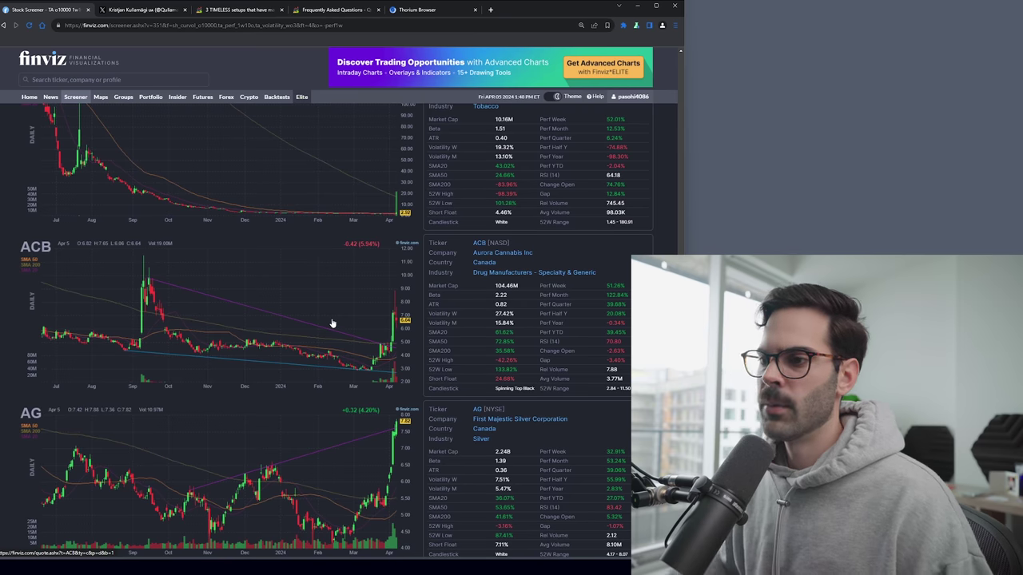
{"action": "scroll", "coordinate": [354, 319], "scroll_direction": "down", "scroll_amount": 2}
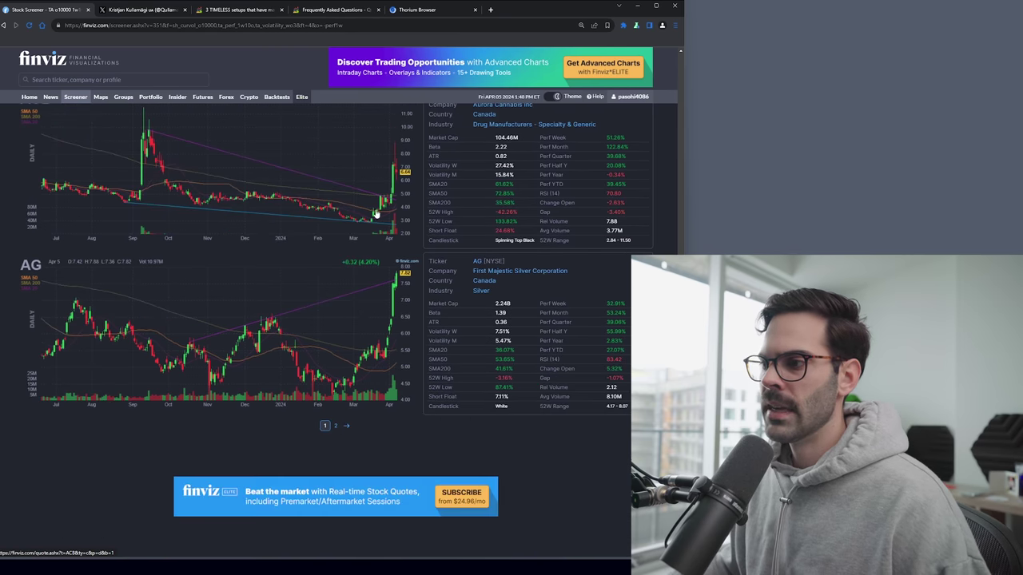
{"action": "left_click", "coordinate": [361, 183]}
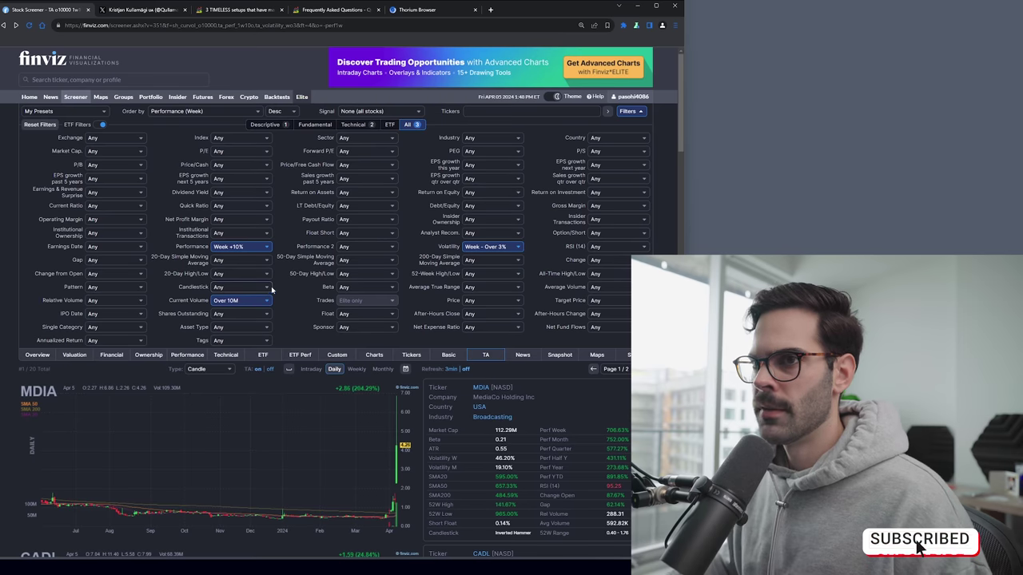
Set the Performance filter to Month +10% and the Current Volume filter to Over 1M
{"action": "left_click", "coordinate": [266, 247]}
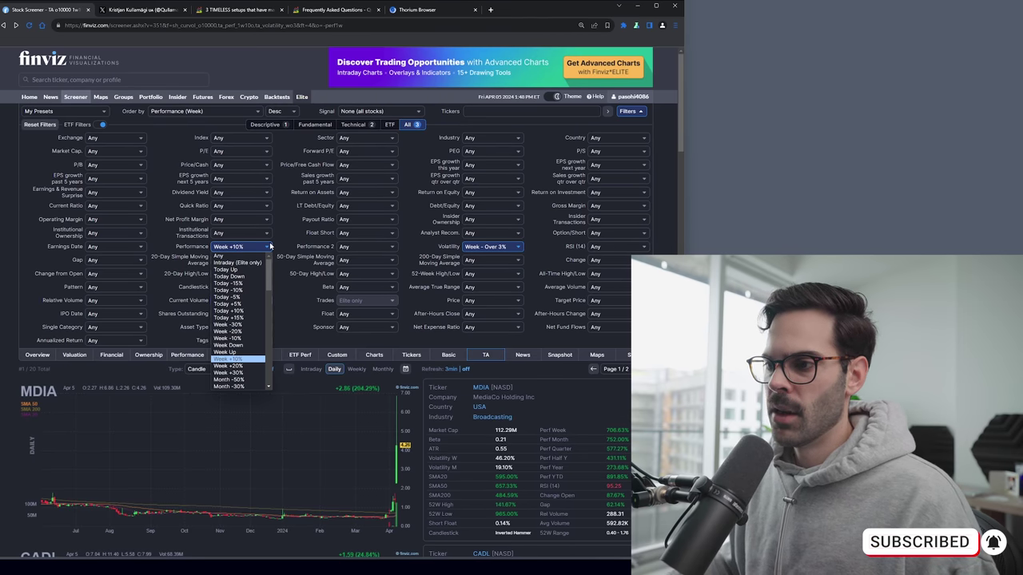
{"action": "scroll", "coordinate": [270, 297], "scroll_direction": "down", "scroll_amount": 2}
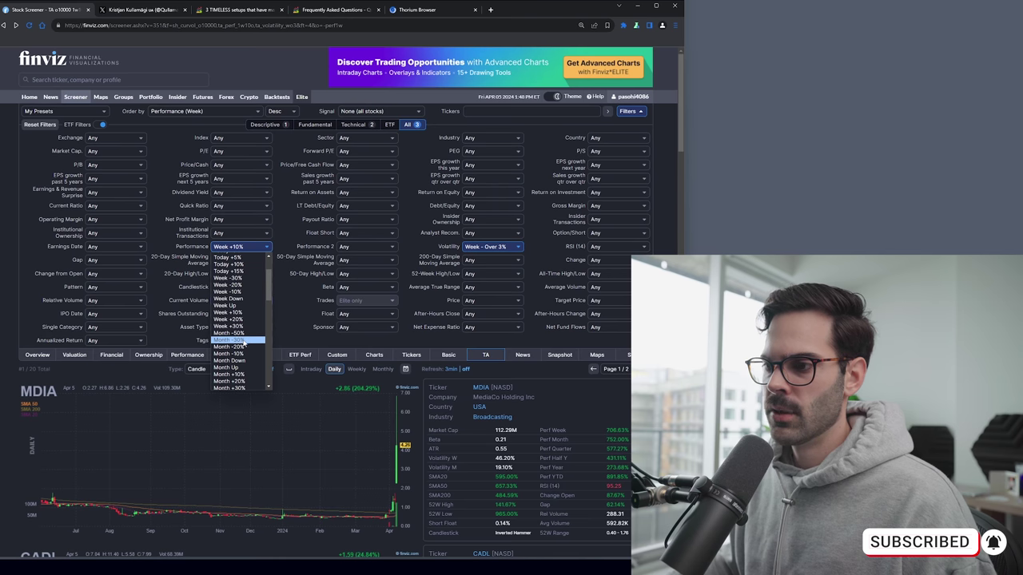
{"action": "left_click", "coordinate": [248, 374]}
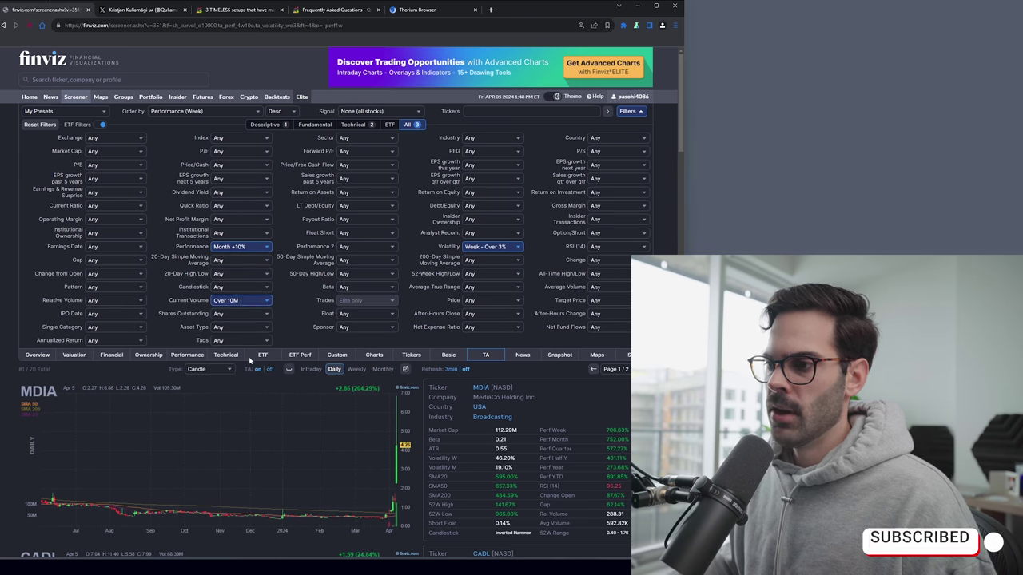
{"action": "left_click", "coordinate": [266, 300]}
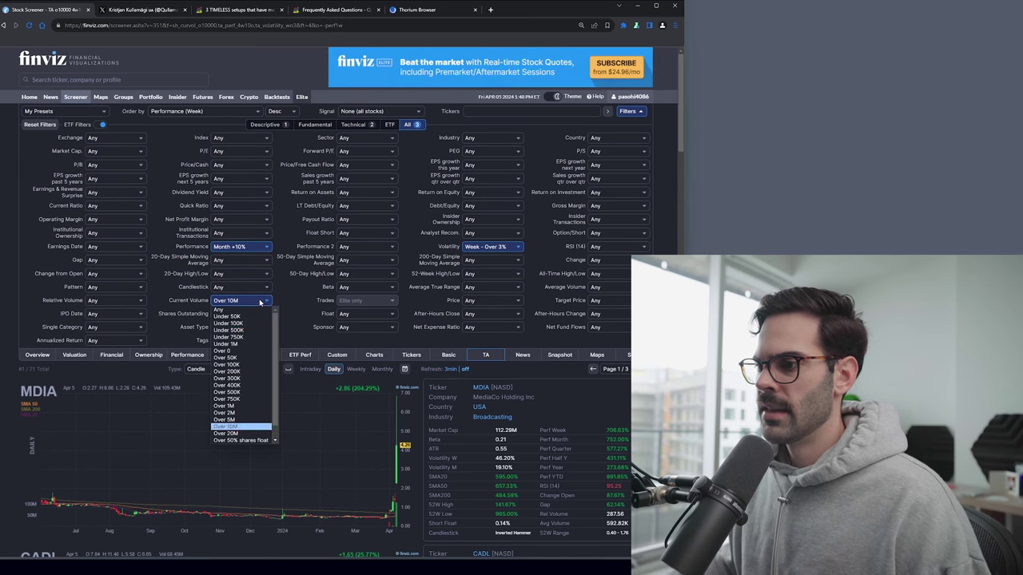
{"action": "left_click", "coordinate": [250, 406]}
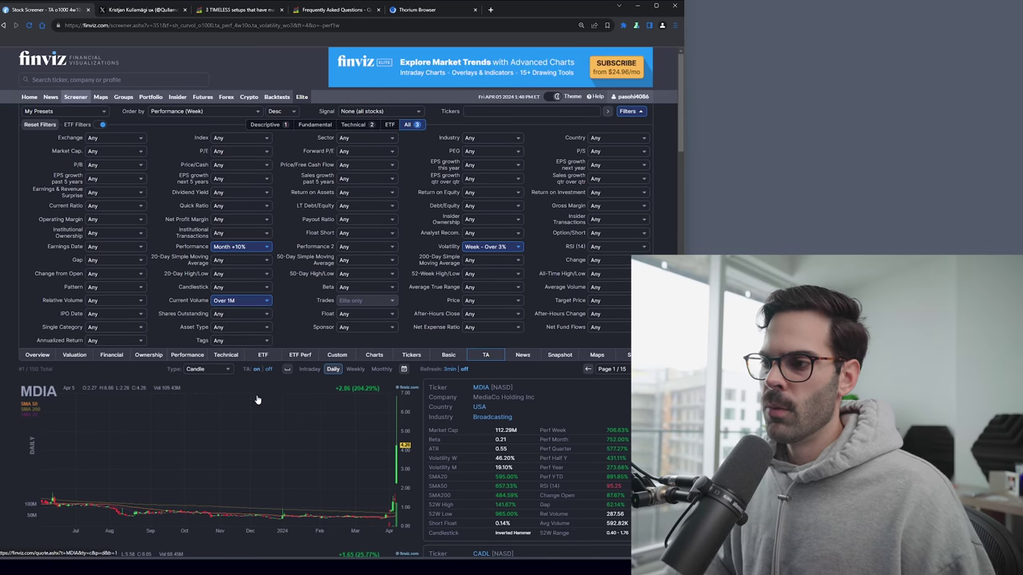
Look through the Exchange and Market Cap. filter options without choosing one
{"action": "left_click", "coordinate": [131, 139]}
{"action": "left_click", "coordinate": [131, 139]}
{"action": "left_click", "coordinate": [136, 152]}
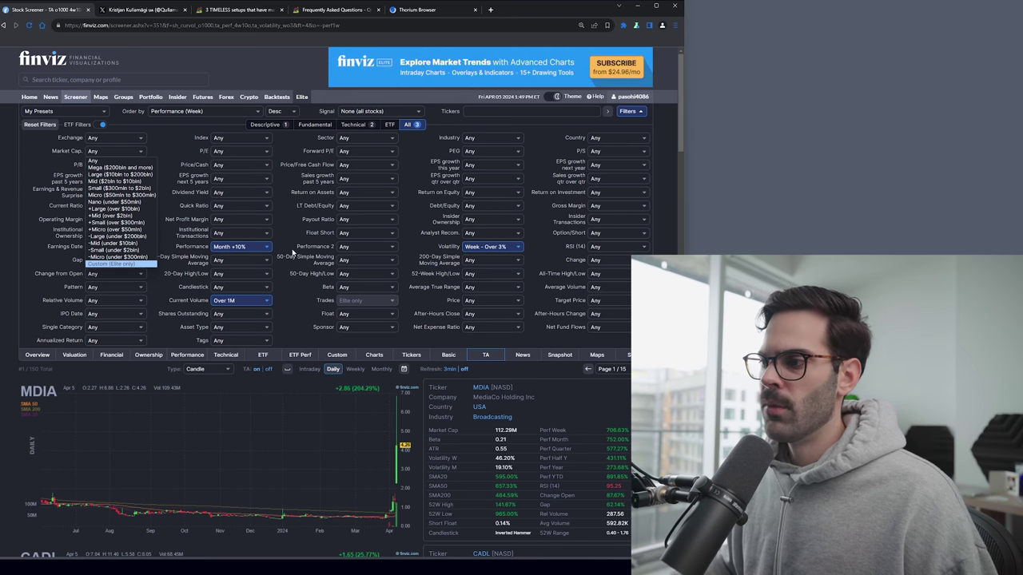
{"action": "left_click", "coordinate": [677, 205]}
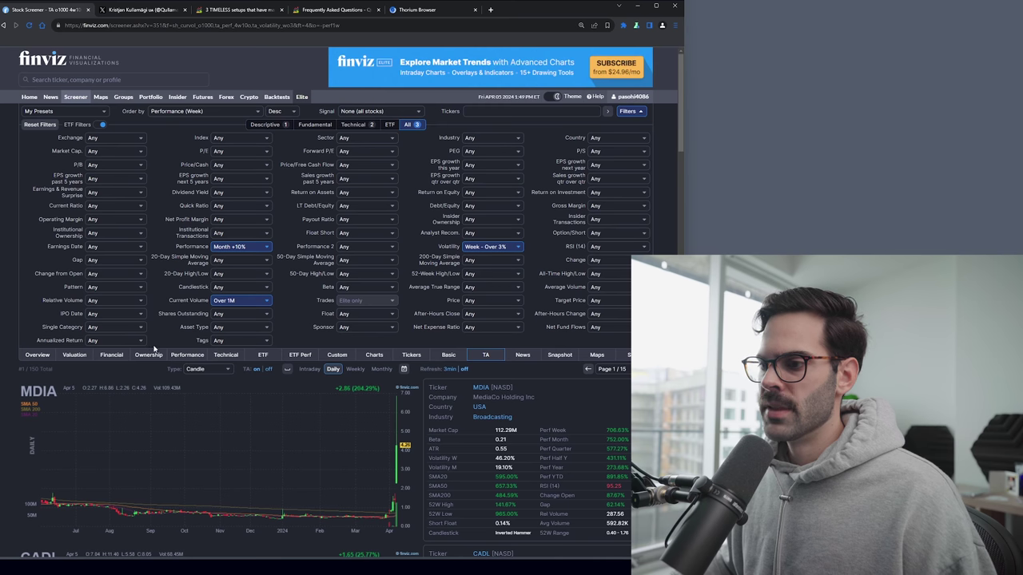
Show the results in the Performance view, sorted by monthly performance in descending order
{"action": "left_click", "coordinate": [187, 355]}
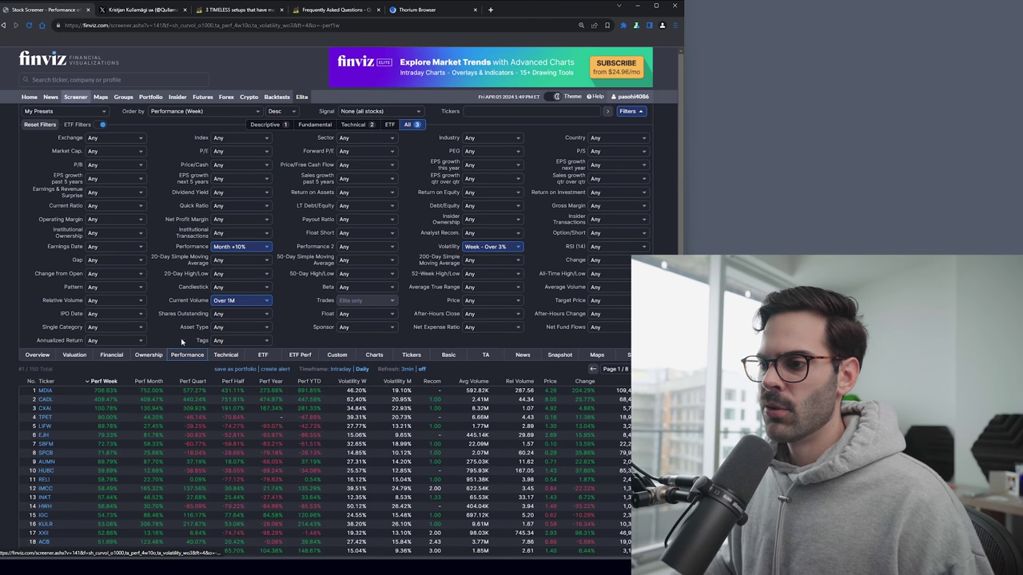
{"action": "left_click", "coordinate": [152, 381]}
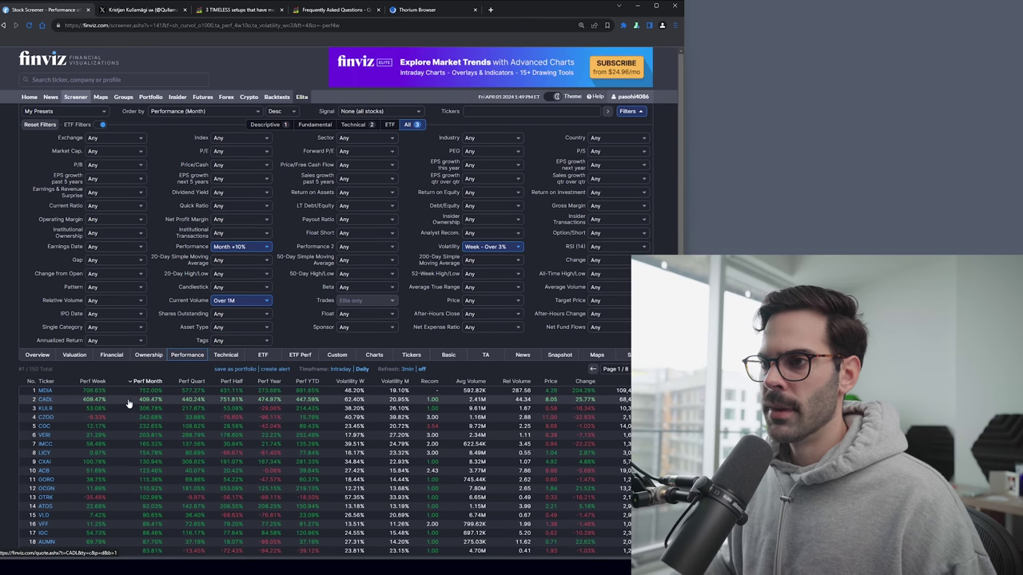
Review the form for saving the monthly screen and the existing Monthly Top Gainers preset, and return to the screener without saving
{"action": "left_click", "coordinate": [77, 113]}
{"action": "left_click", "coordinate": [86, 128]}
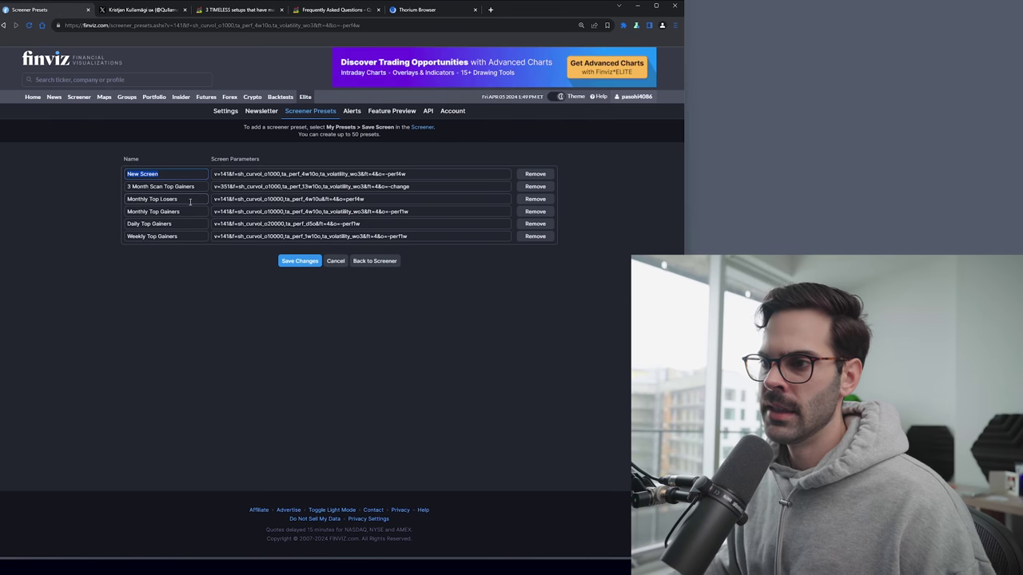
{"action": "left_click_drag", "start_coordinate": [190, 201], "coordinate": [117, 212]}
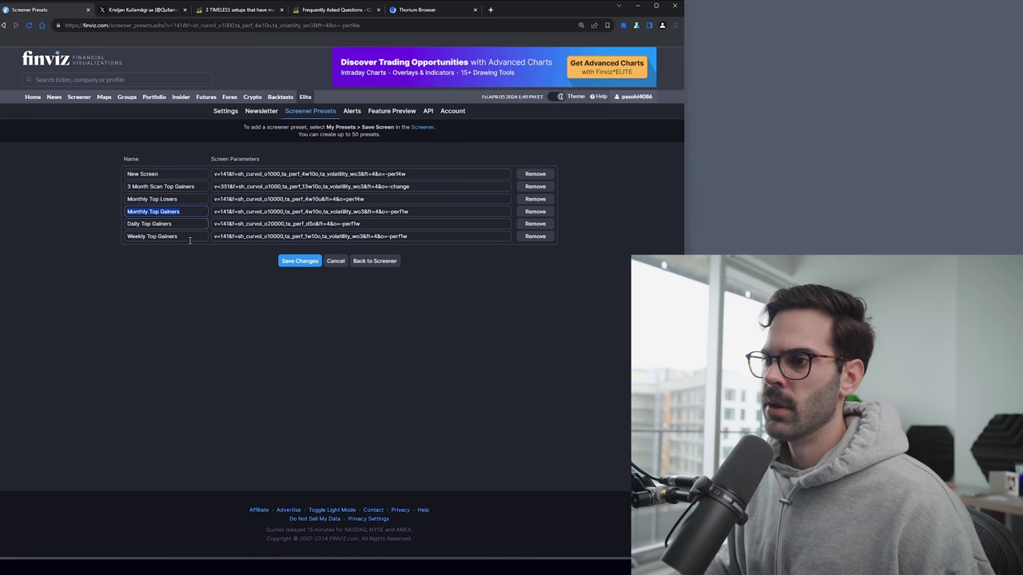
{"action": "left_click", "coordinate": [214, 285]}
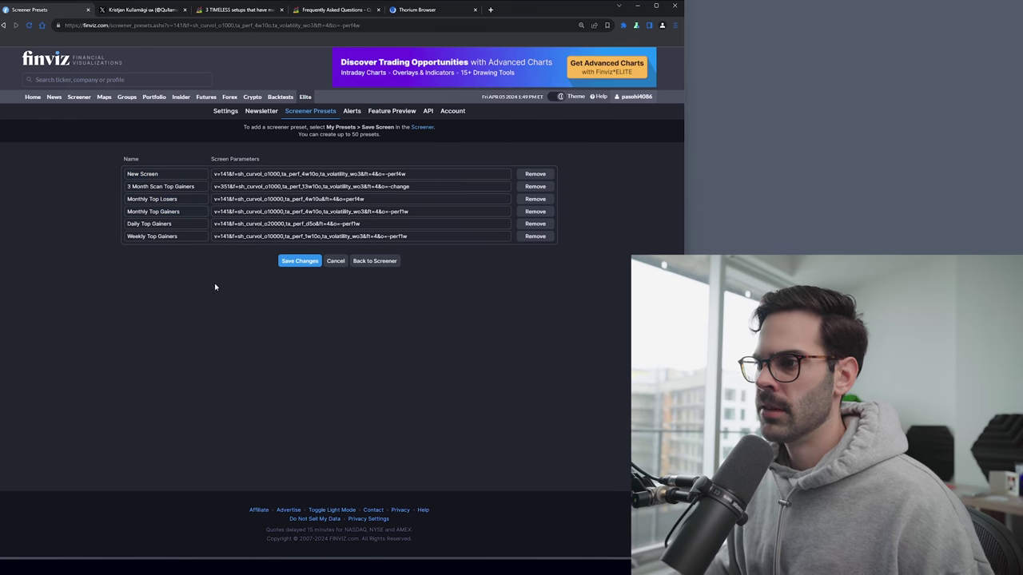
{"action": "left_click", "coordinate": [387, 261]}
Show the monthly gainers in the TA view, and examine charts such as VERI and IMCC
{"action": "scroll", "coordinate": [342, 318], "scroll_direction": "down", "scroll_amount": 3}
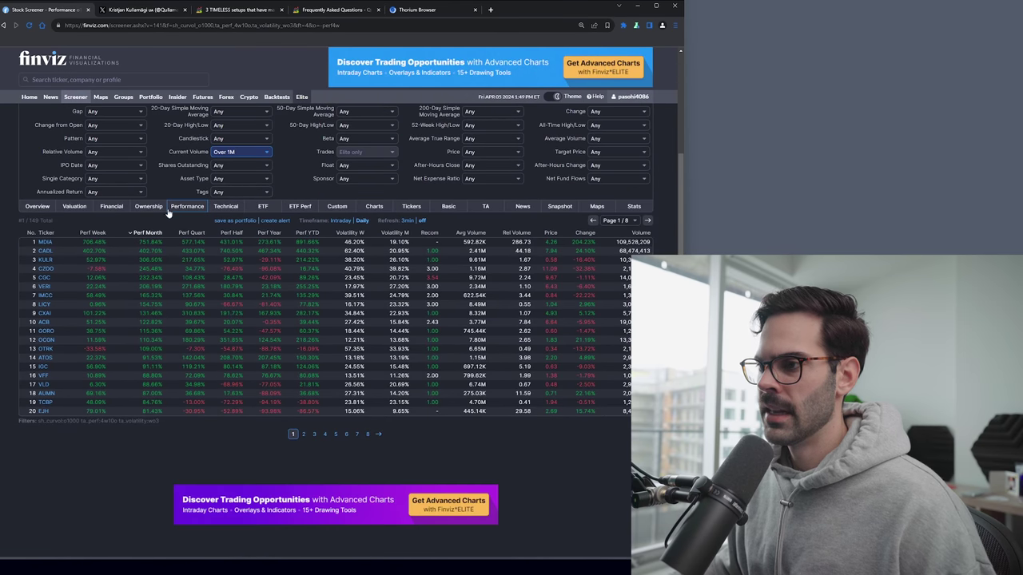
{"action": "left_click", "coordinate": [477, 209]}
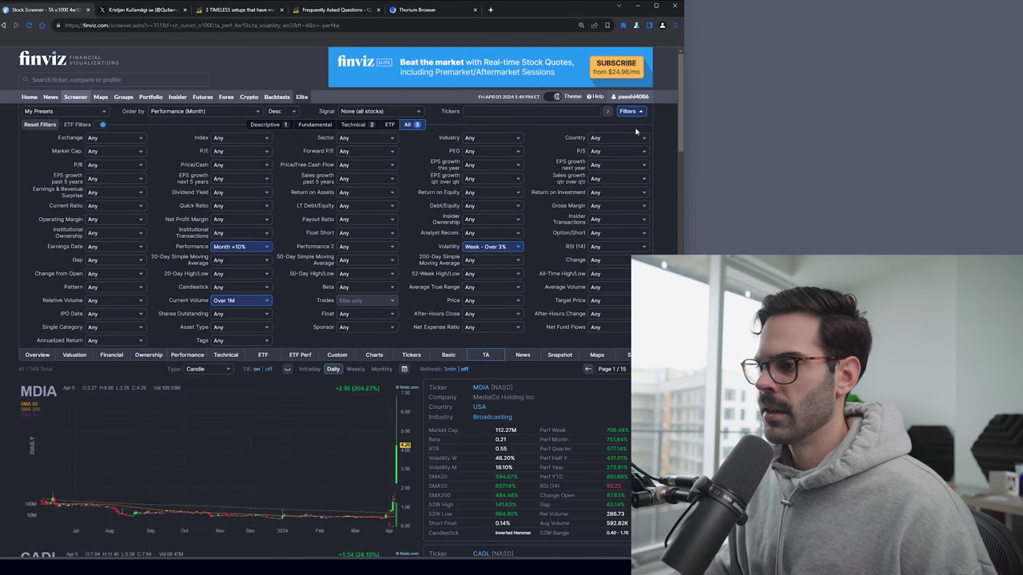
{"action": "left_click_drag", "start_coordinate": [683, 71], "coordinate": [656, 272]}
{"action": "scroll", "coordinate": [354, 258], "scroll_direction": "down", "scroll_amount": 3}
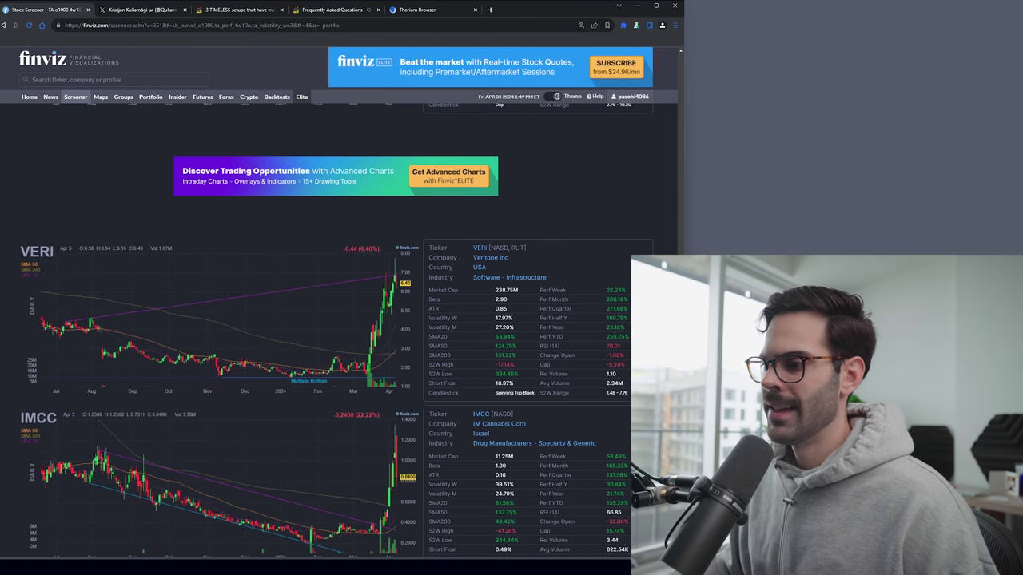
{"action": "scroll", "coordinate": [341, 45], "scroll_direction": "up", "scroll_amount": 15}
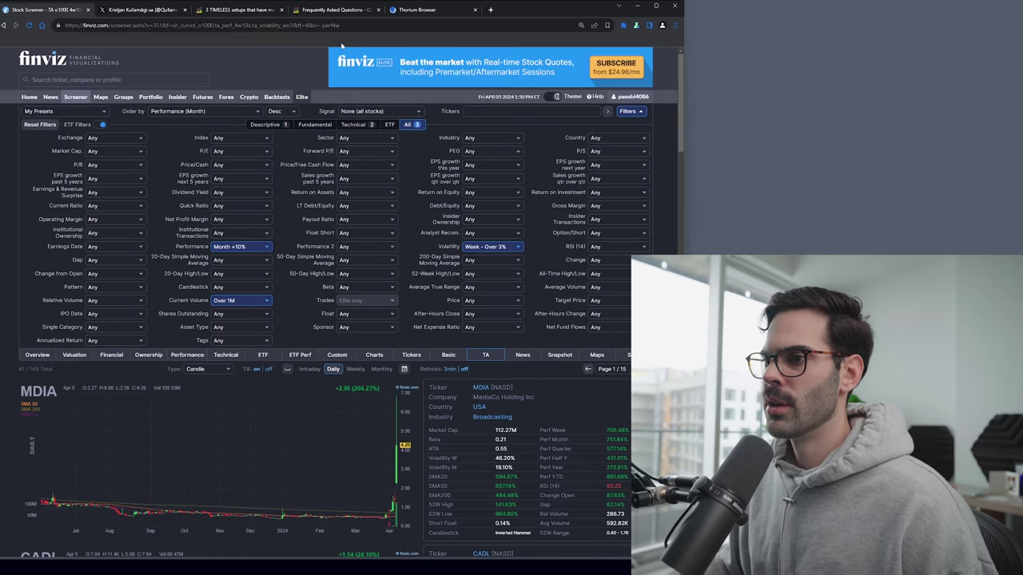
Set the Market Cap. filter to +Small (over $300mln), and look through the charts on the first two result pages
{"action": "left_click", "coordinate": [116, 152]}
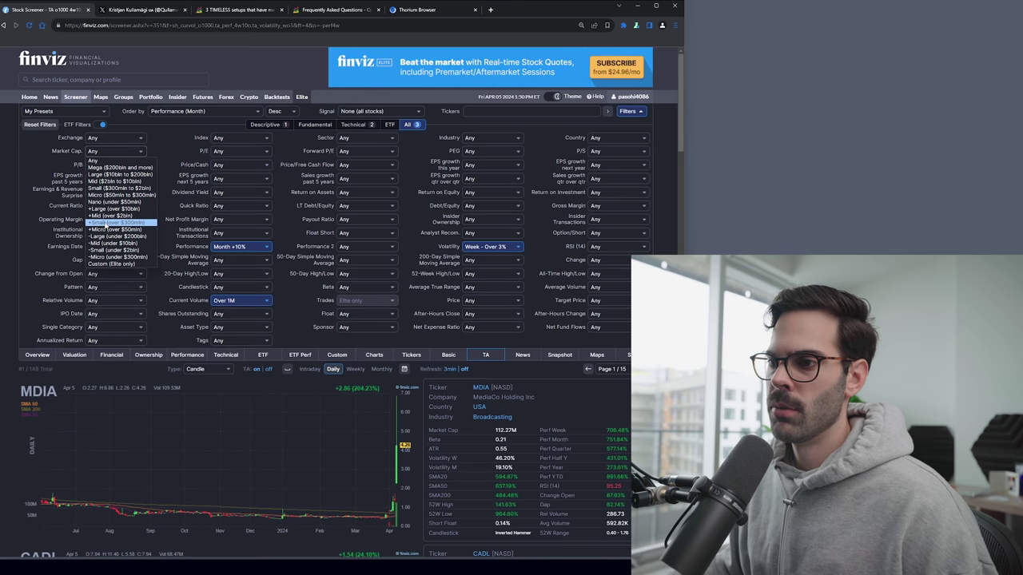
{"action": "left_click", "coordinate": [108, 222]}
{"action": "left_click_drag", "start_coordinate": [681, 72], "coordinate": [664, 219]}
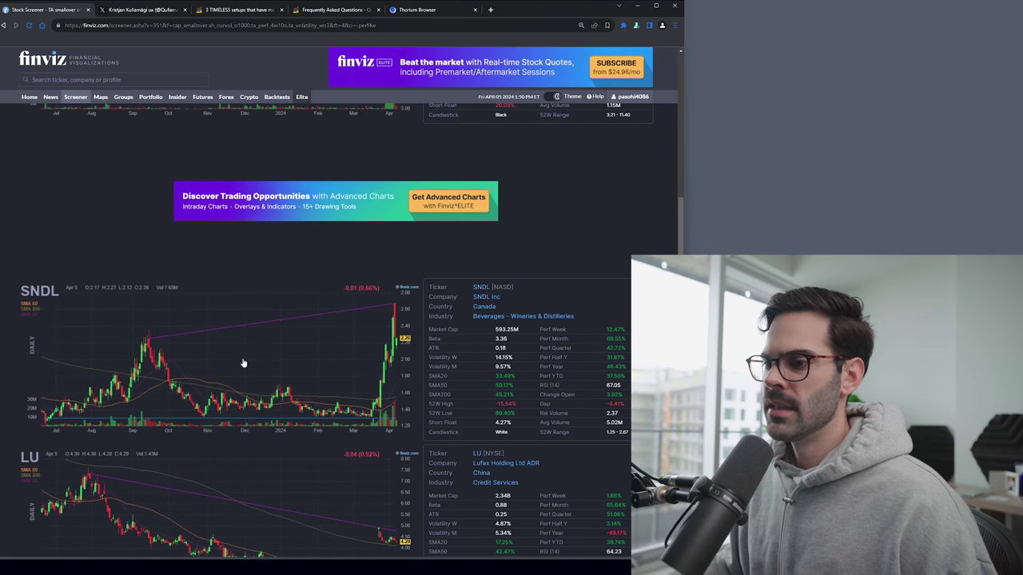
{"action": "scroll", "coordinate": [244, 363], "scroll_direction": "down", "scroll_amount": 10}
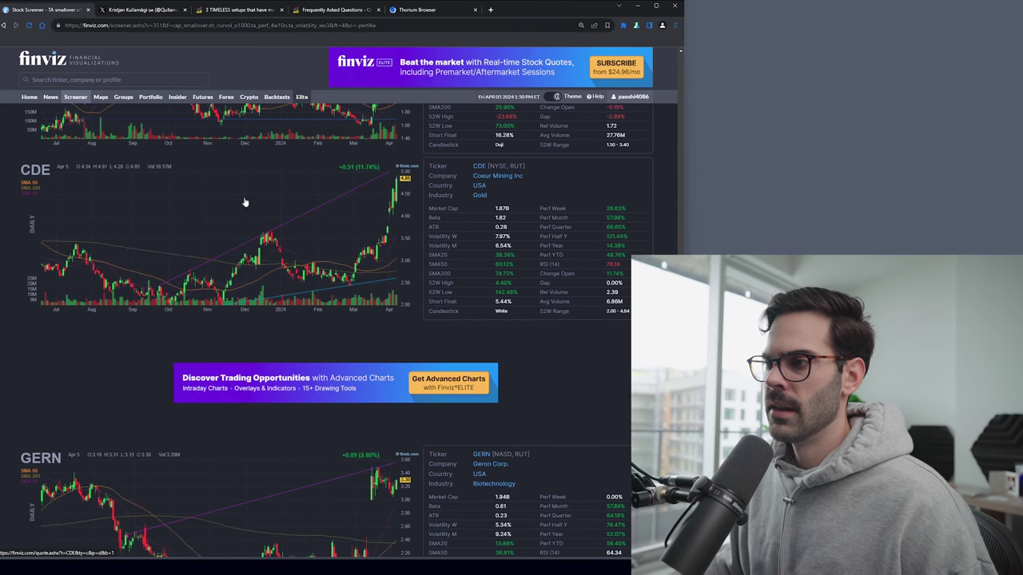
{"action": "scroll", "coordinate": [276, 214], "scroll_direction": "down", "scroll_amount": 2}
{"action": "scroll", "coordinate": [381, 346], "scroll_direction": "down", "scroll_amount": 2}
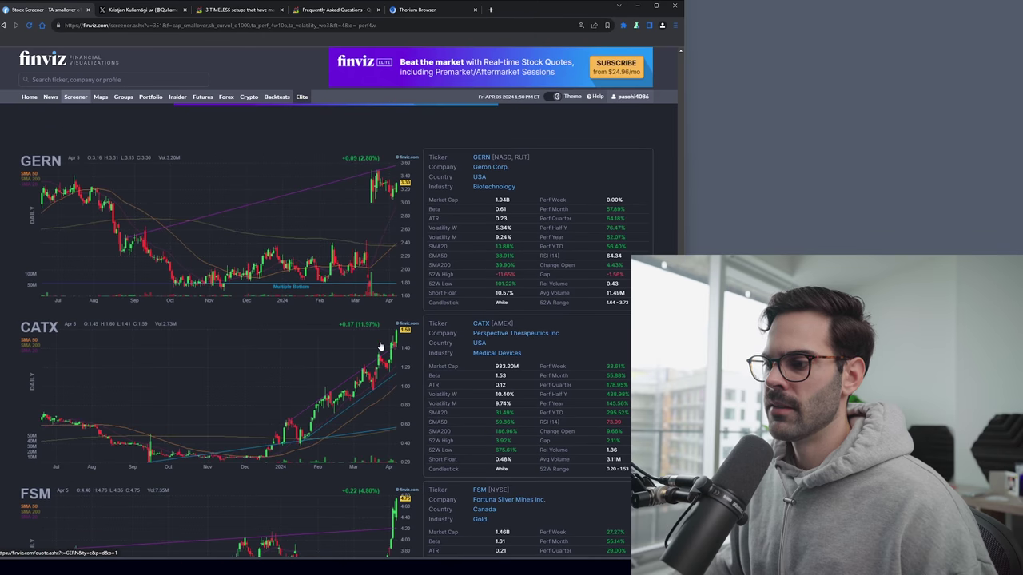
{"action": "scroll", "coordinate": [323, 367], "scroll_direction": "down", "scroll_amount": 4}
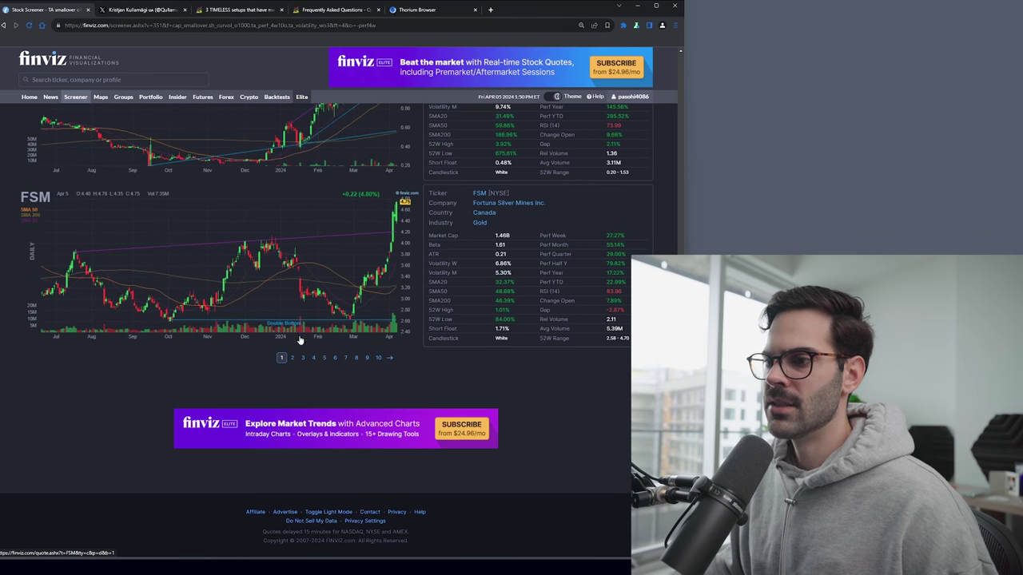
{"action": "left_click", "coordinate": [291, 357]}
{"action": "scroll", "coordinate": [376, 267], "scroll_direction": "down", "scroll_amount": 8}
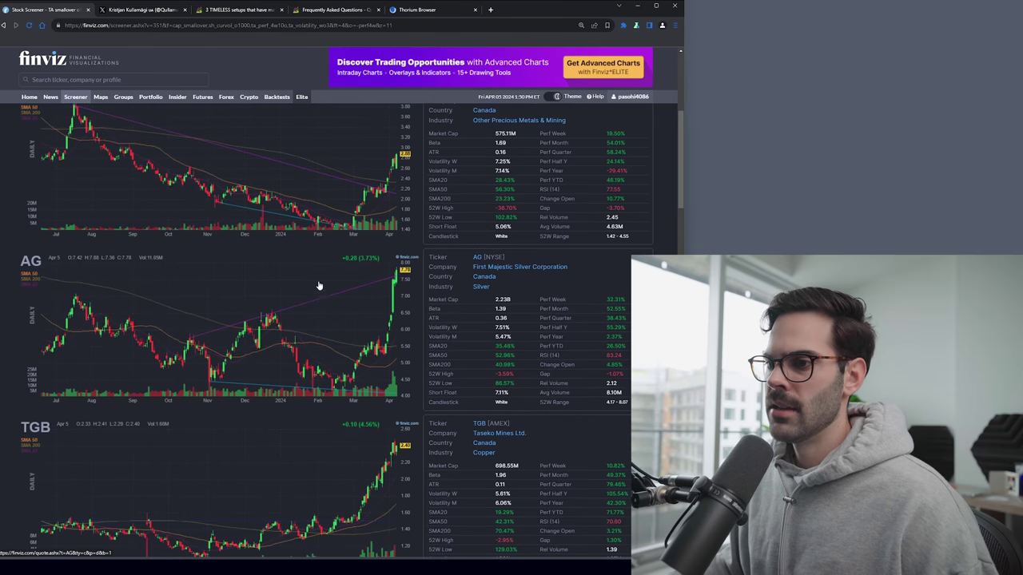
Look over the remaining monthly gainer charts, and set the Performance filter to Quarter +10%
{"action": "scroll", "coordinate": [277, 272], "scroll_direction": "down", "scroll_amount": 12}
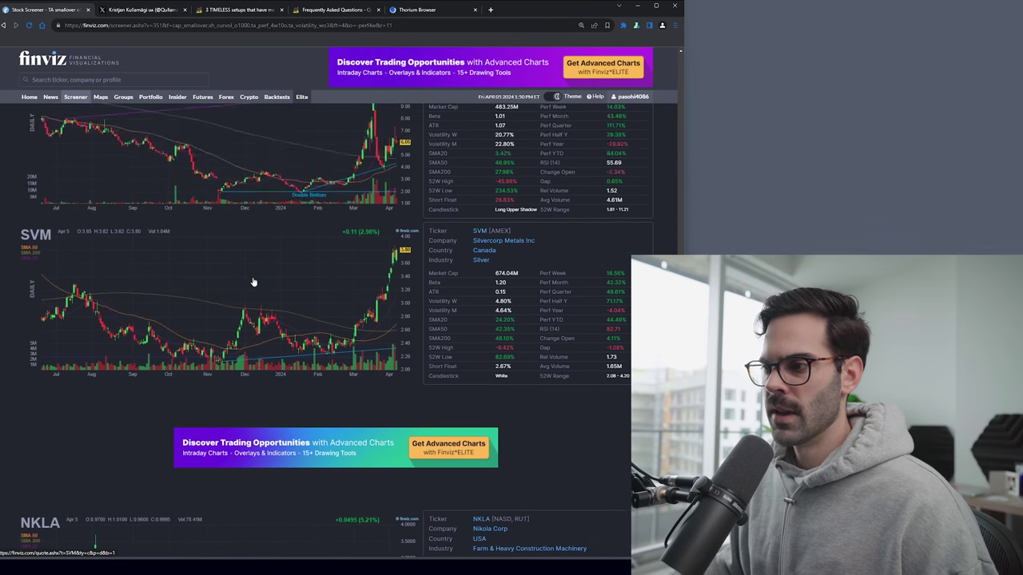
{"action": "scroll", "coordinate": [255, 296], "scroll_direction": "up", "scroll_amount": 20}
{"action": "left_click", "coordinate": [268, 248]}
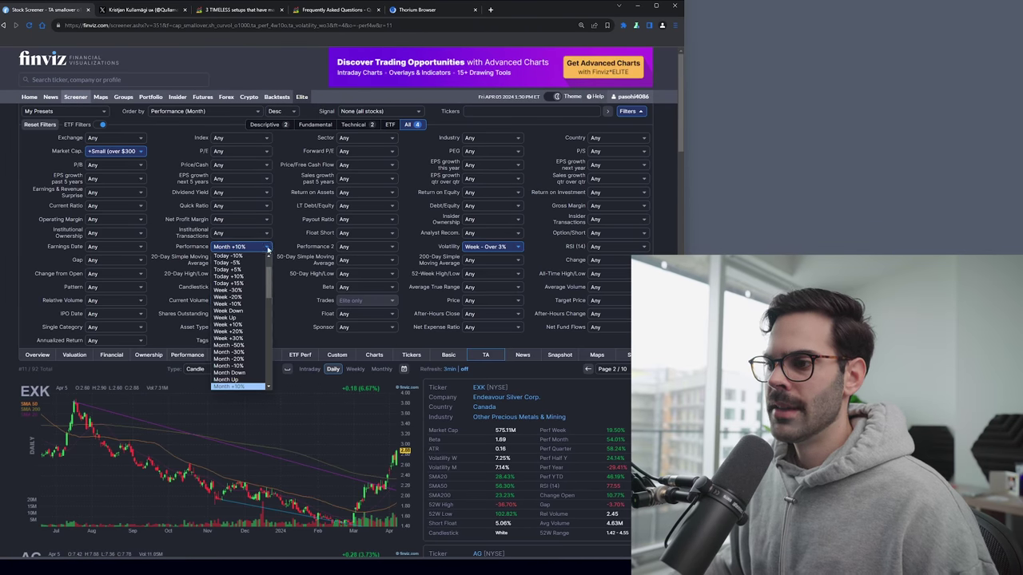
{"action": "left_click_drag", "start_coordinate": [271, 286], "coordinate": [268, 317]}
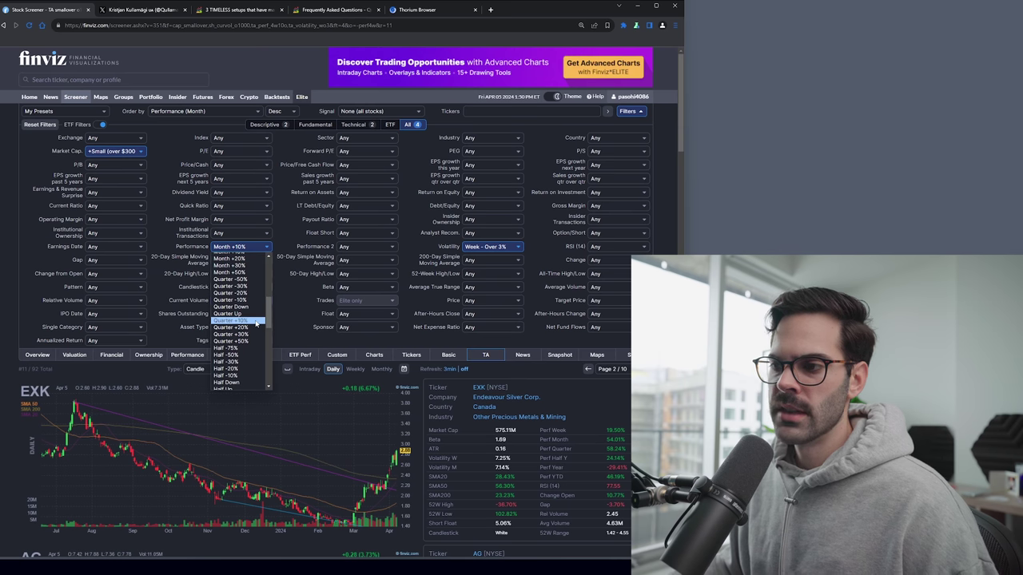
{"action": "left_click", "coordinate": [252, 320]}
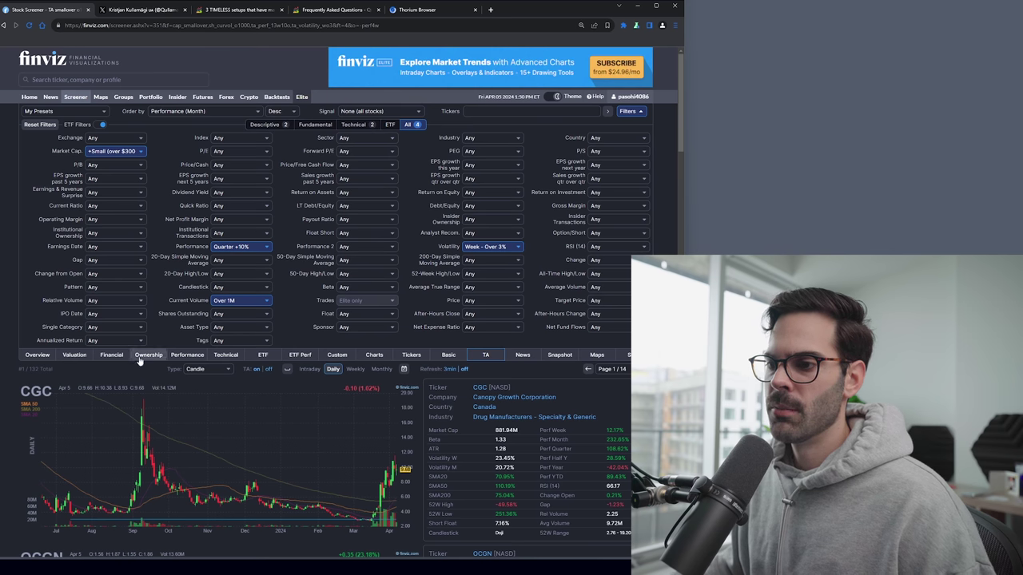
Show the results in the Performance view, sorted by quarterly performance in descending order, and check the list of saved presets
{"action": "left_click", "coordinate": [187, 356]}
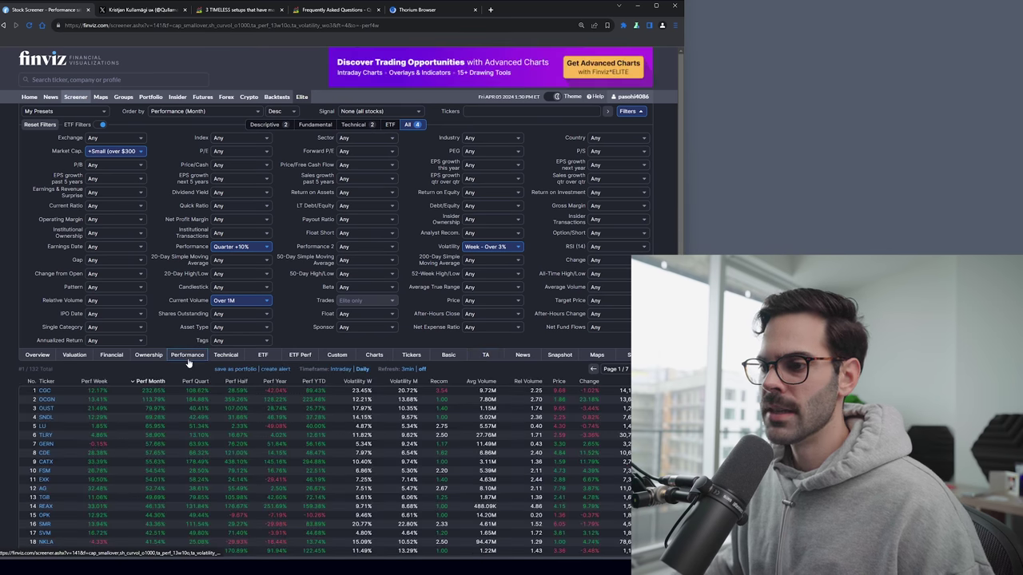
{"action": "left_click", "coordinate": [195, 382]}
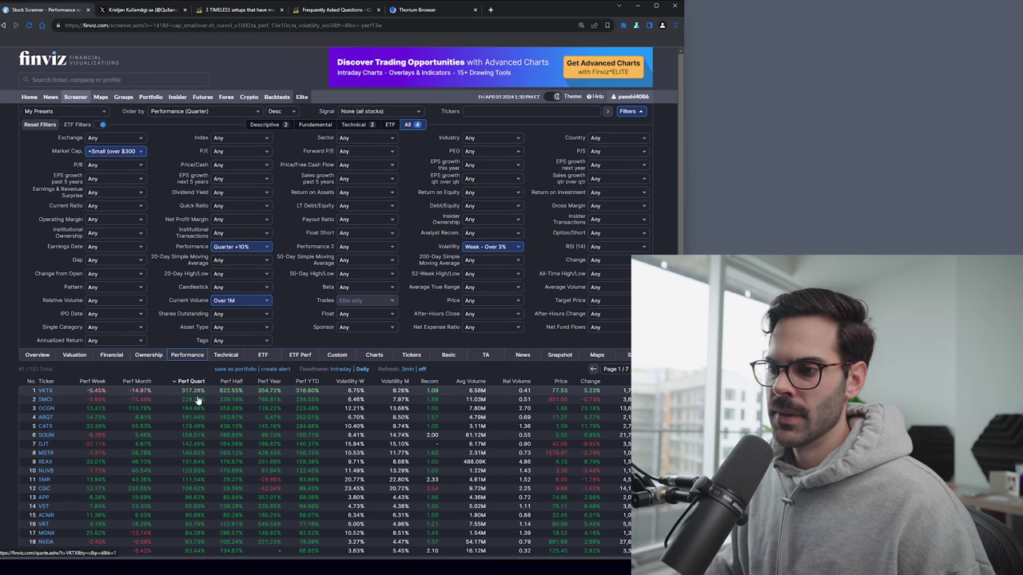
{"action": "left_click", "coordinate": [66, 112]}
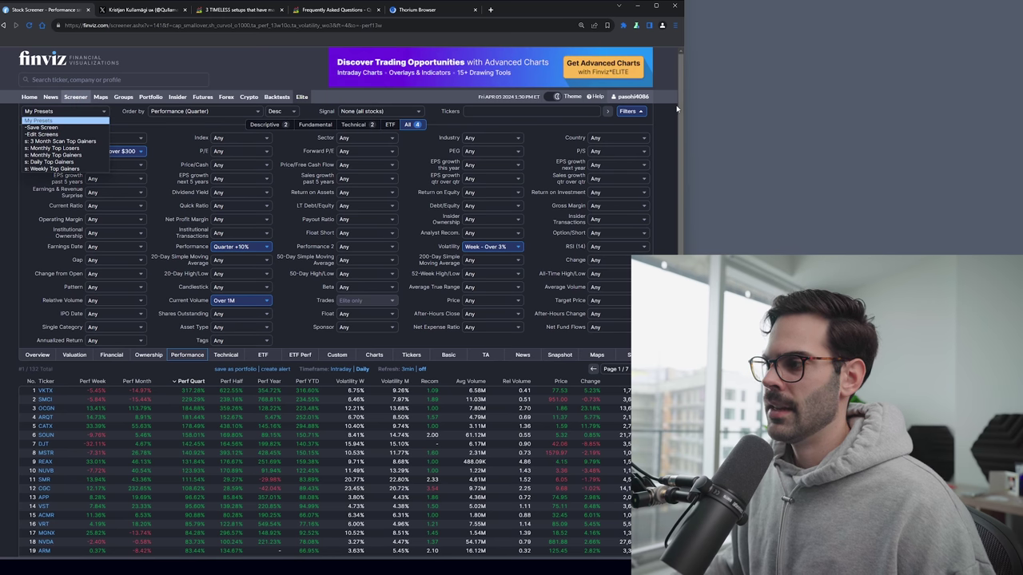
Show the quarterly gainers in the TA view, and examine the charts on the first result page from VKTX through NUVB
{"action": "left_click", "coordinate": [485, 355]}
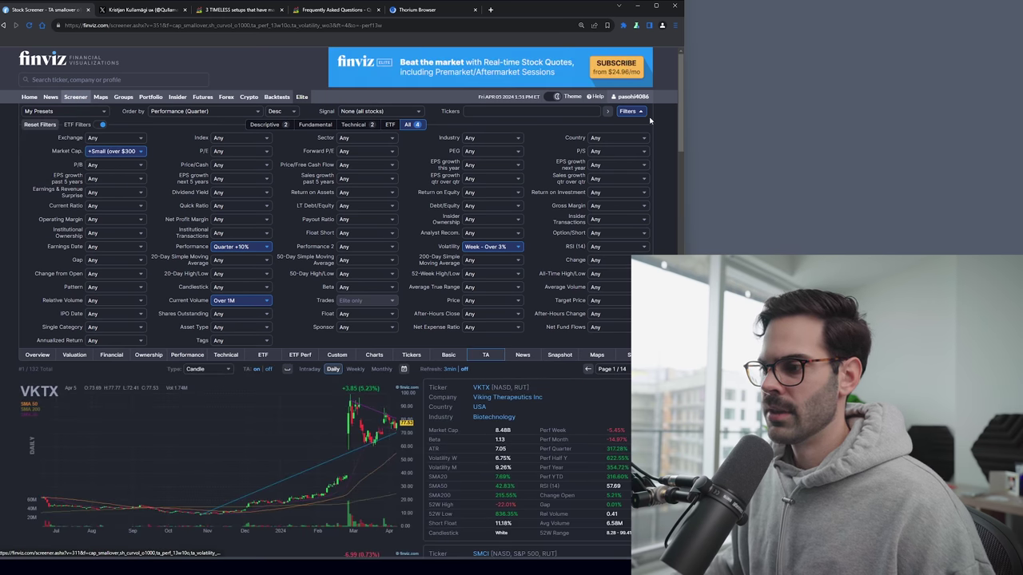
{"action": "scroll", "coordinate": [320, 281], "scroll_direction": "down", "scroll_amount": 2}
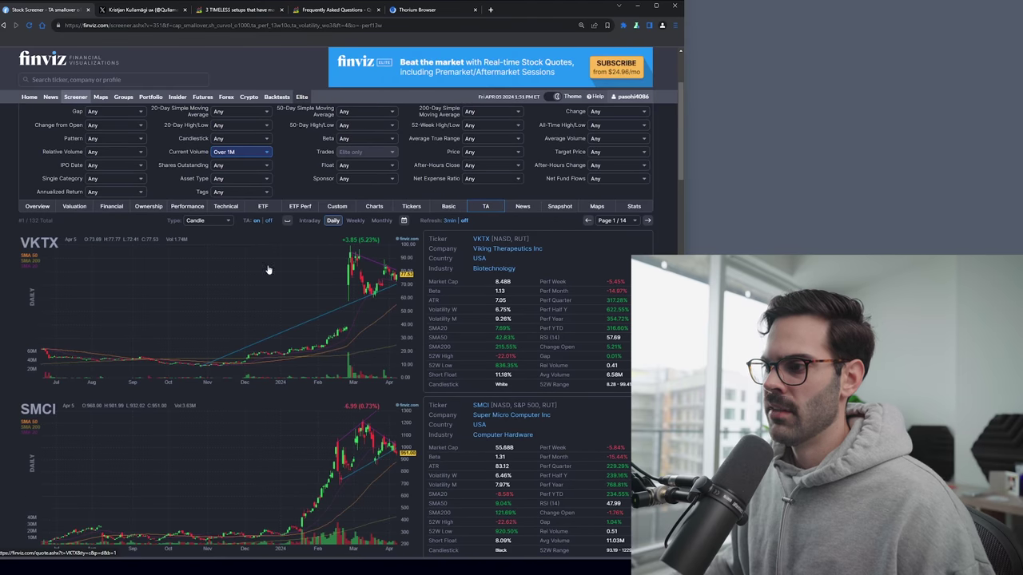
{"action": "scroll", "coordinate": [287, 303], "scroll_direction": "down", "scroll_amount": 2}
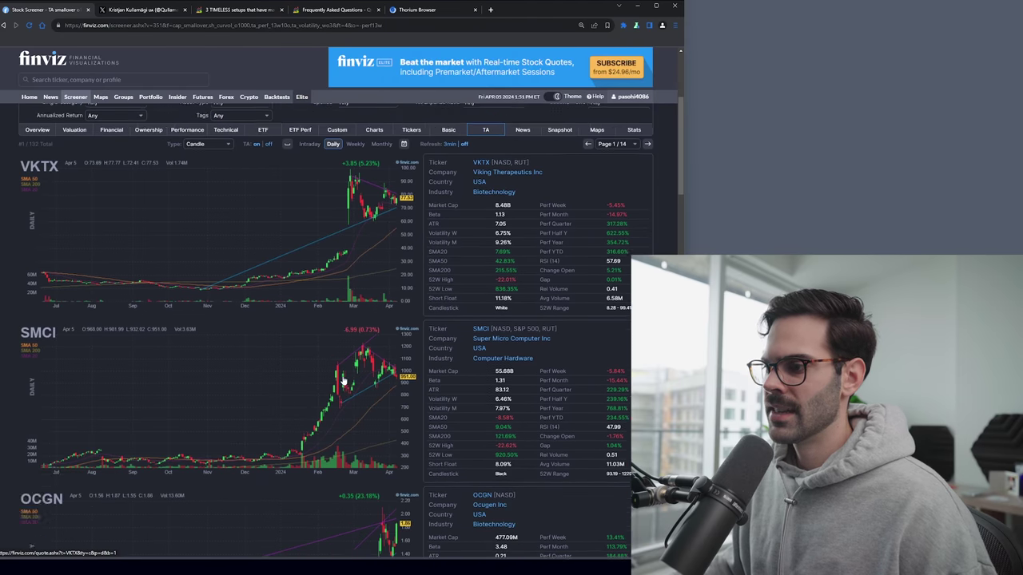
{"action": "scroll", "coordinate": [361, 295], "scroll_direction": "down", "scroll_amount": 2}
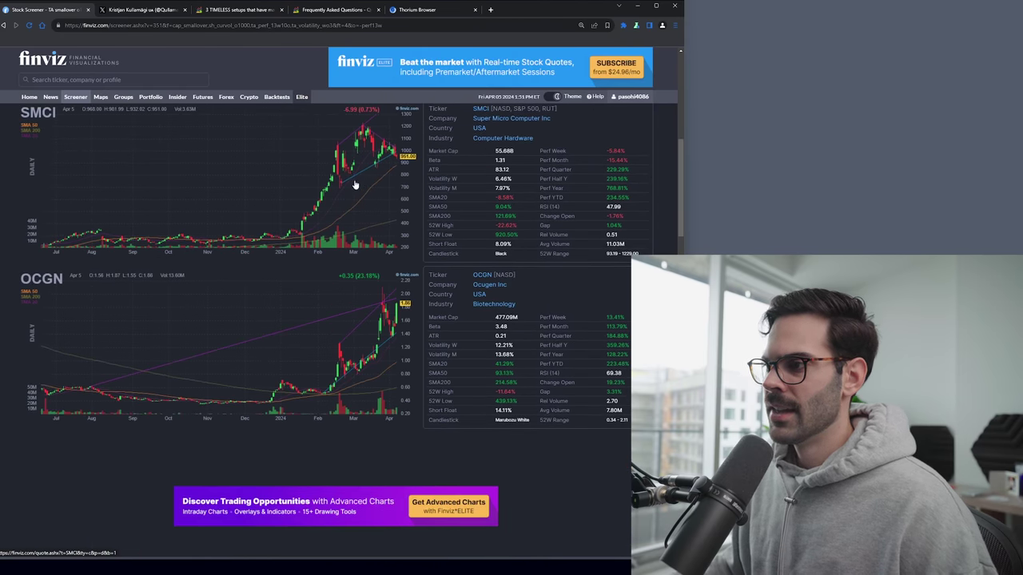
{"action": "scroll", "coordinate": [362, 296], "scroll_direction": "up", "scroll_amount": 2}
{"action": "scroll", "coordinate": [293, 340], "scroll_direction": "down", "scroll_amount": 1}
{"action": "scroll", "coordinate": [292, 340], "scroll_direction": "down", "scroll_amount": 2}
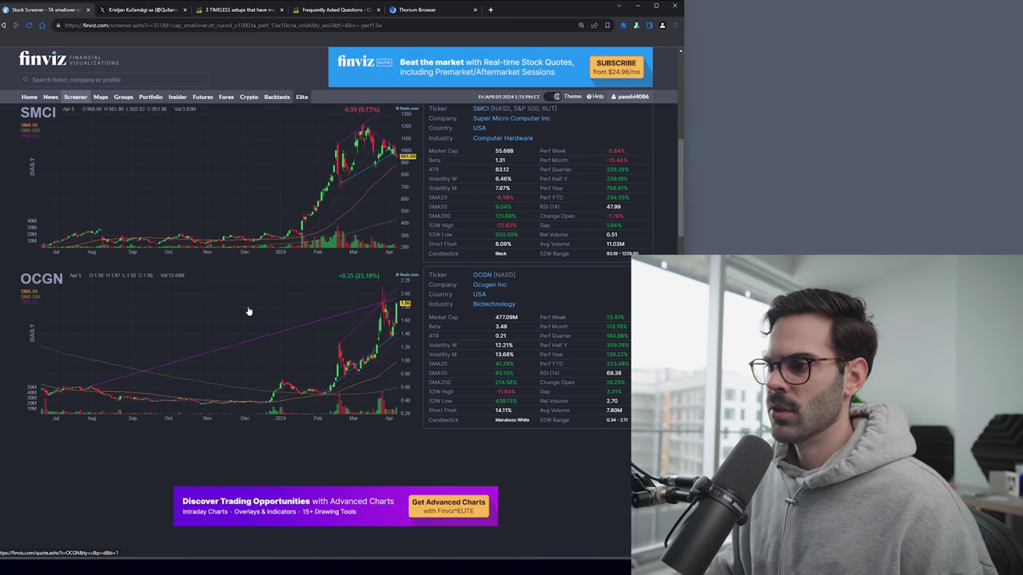
{"action": "scroll", "coordinate": [249, 311], "scroll_direction": "down", "scroll_amount": 4}
{"action": "scroll", "coordinate": [81, 320], "scroll_direction": "down", "scroll_amount": 2}
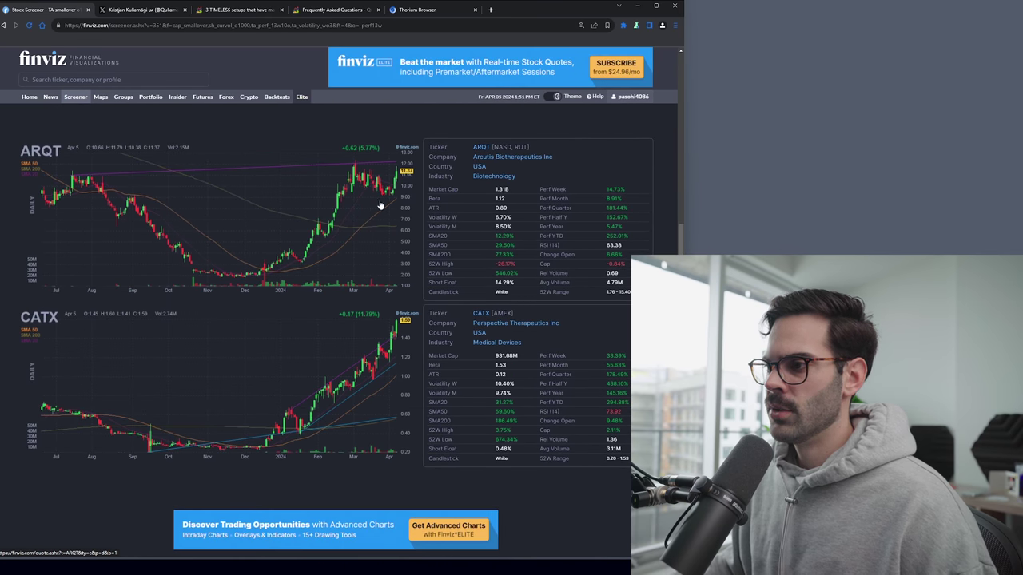
{"action": "scroll", "coordinate": [381, 206], "scroll_direction": "down", "scroll_amount": 5}
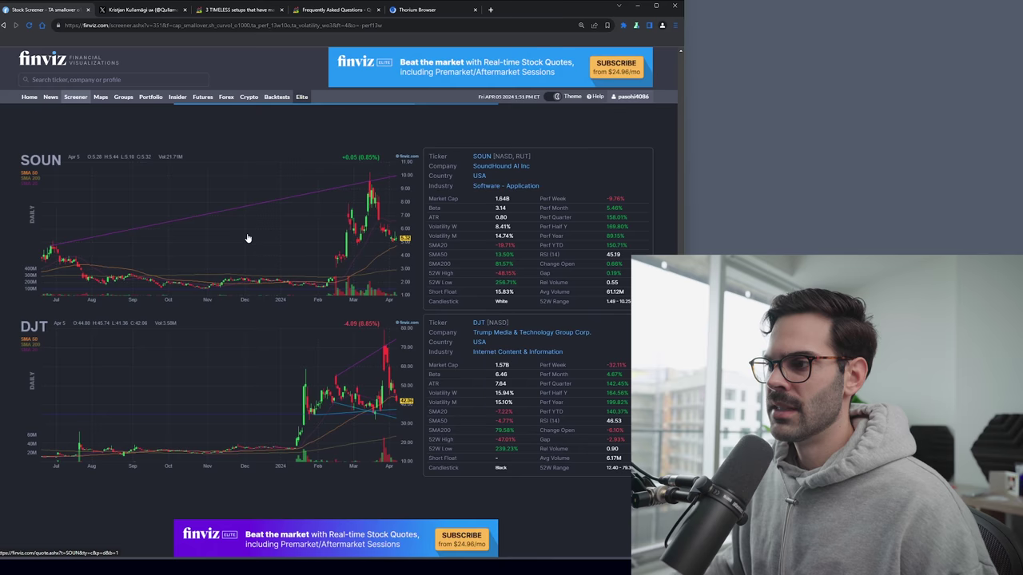
{"action": "scroll", "coordinate": [248, 238], "scroll_direction": "down", "scroll_amount": 7}
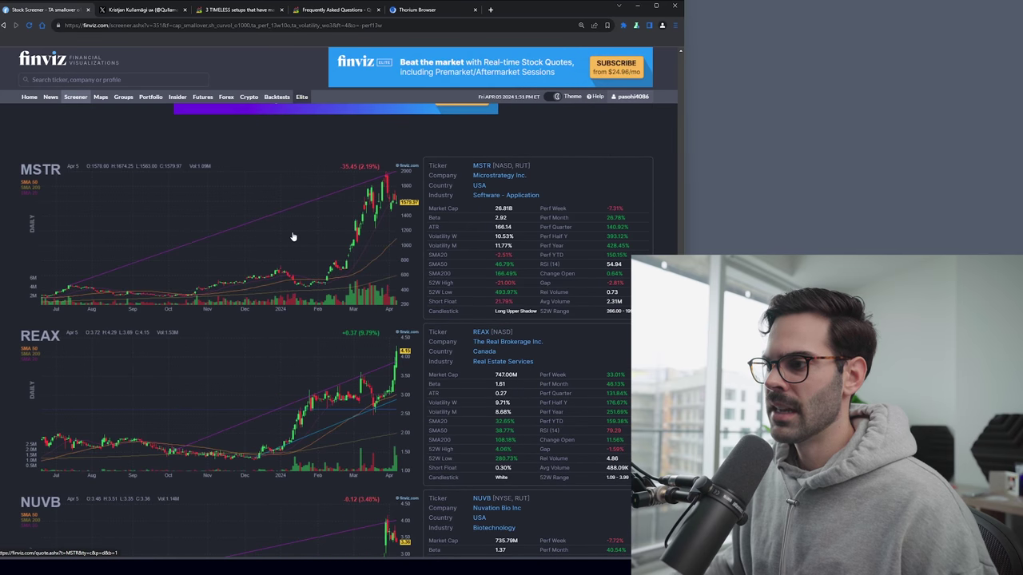
{"action": "scroll", "coordinate": [312, 230], "scroll_direction": "down", "scroll_amount": 4}
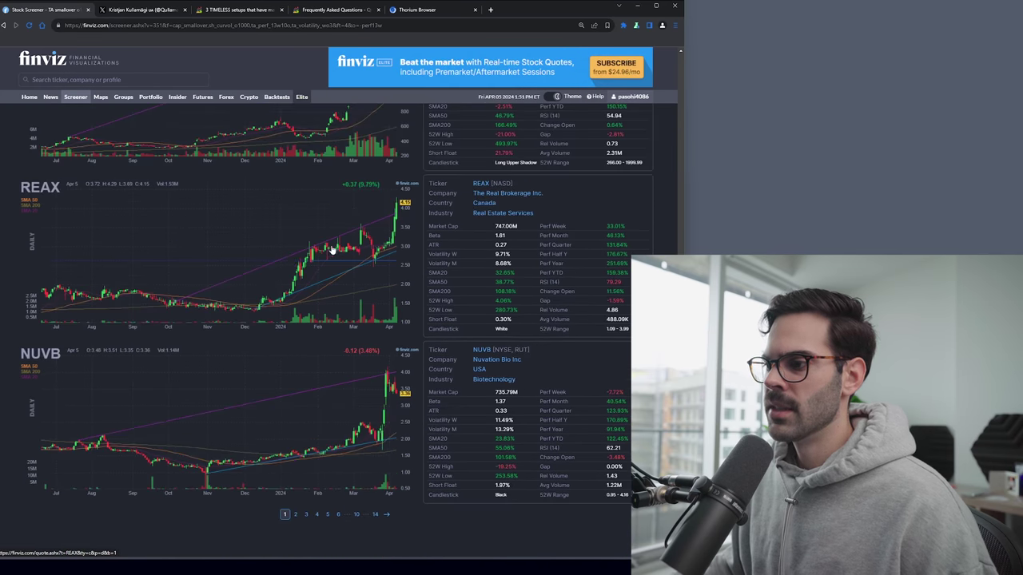
{"action": "scroll", "coordinate": [253, 279], "scroll_direction": "up", "scroll_amount": 2}
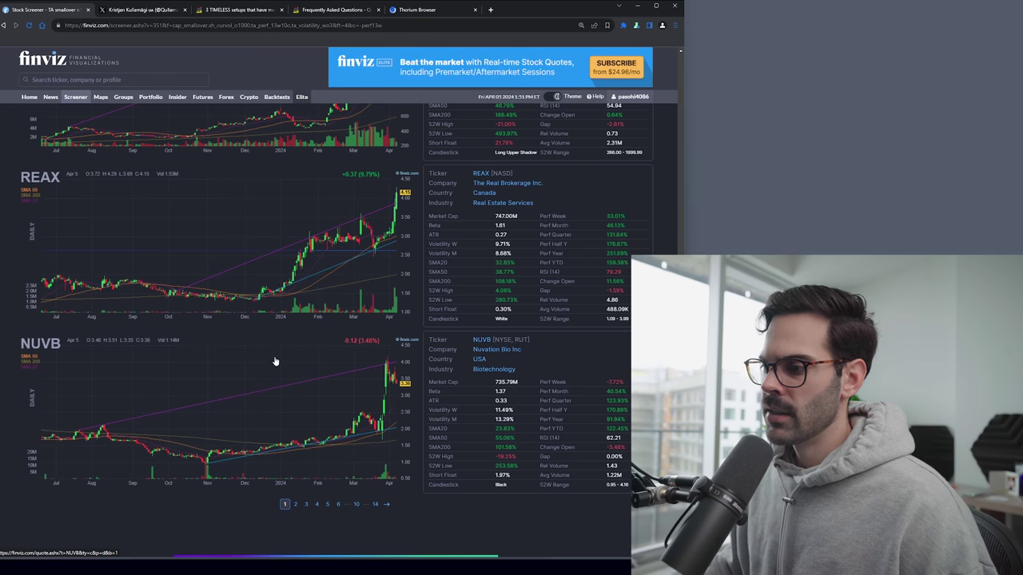
Go back over the leading quarterly gainers, re-examining charts such as SMCI and CATX
{"action": "scroll", "coordinate": [275, 362], "scroll_direction": "up", "scroll_amount": 12}
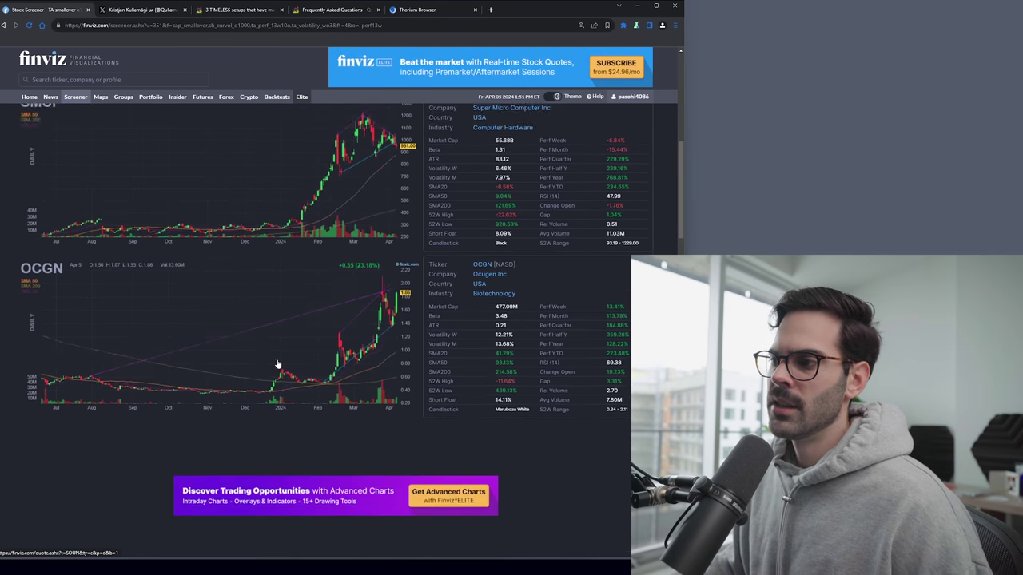
{"action": "scroll", "coordinate": [278, 364], "scroll_direction": "up", "scroll_amount": 6}
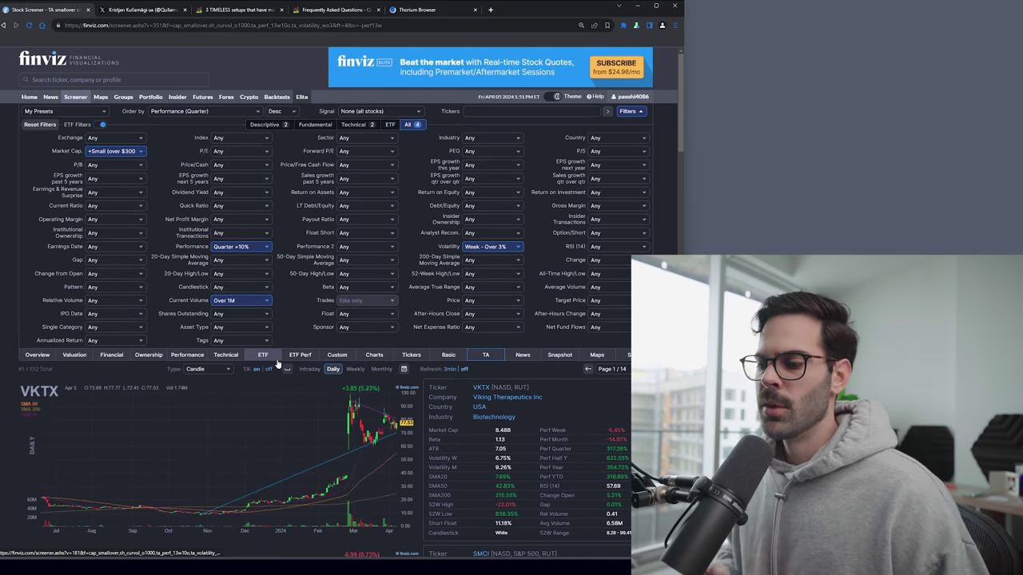
{"action": "scroll", "coordinate": [277, 364], "scroll_direction": "down", "scroll_amount": 5}
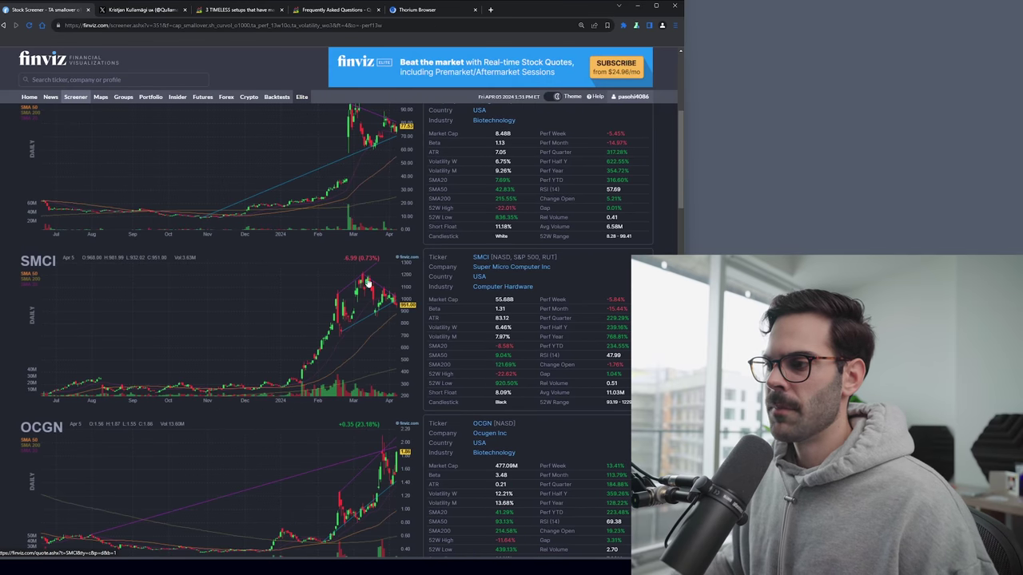
{"action": "scroll", "coordinate": [349, 317], "scroll_direction": "down", "scroll_amount": 8}
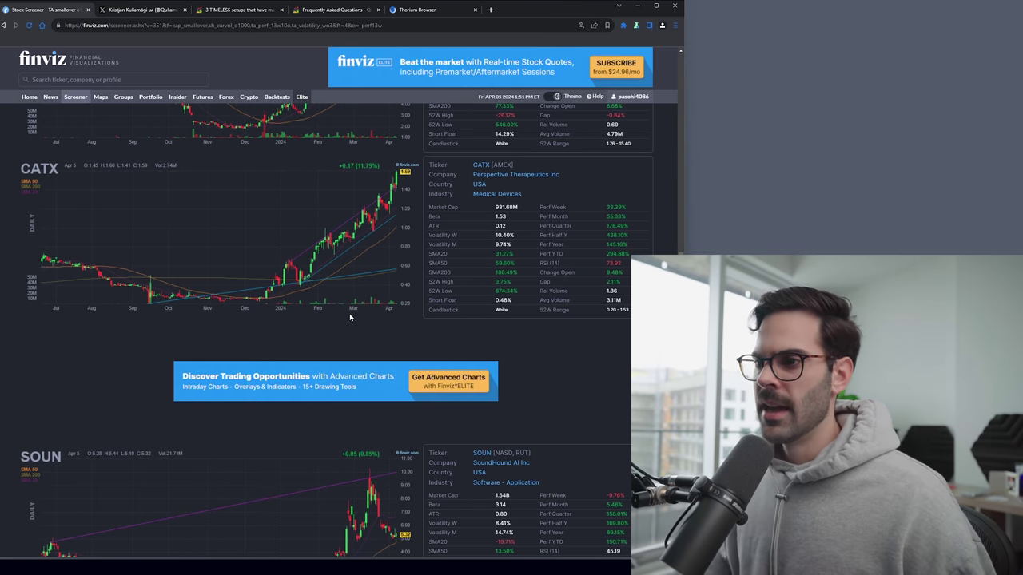
{"action": "scroll", "coordinate": [349, 317], "scroll_direction": "up", "scroll_amount": 10}
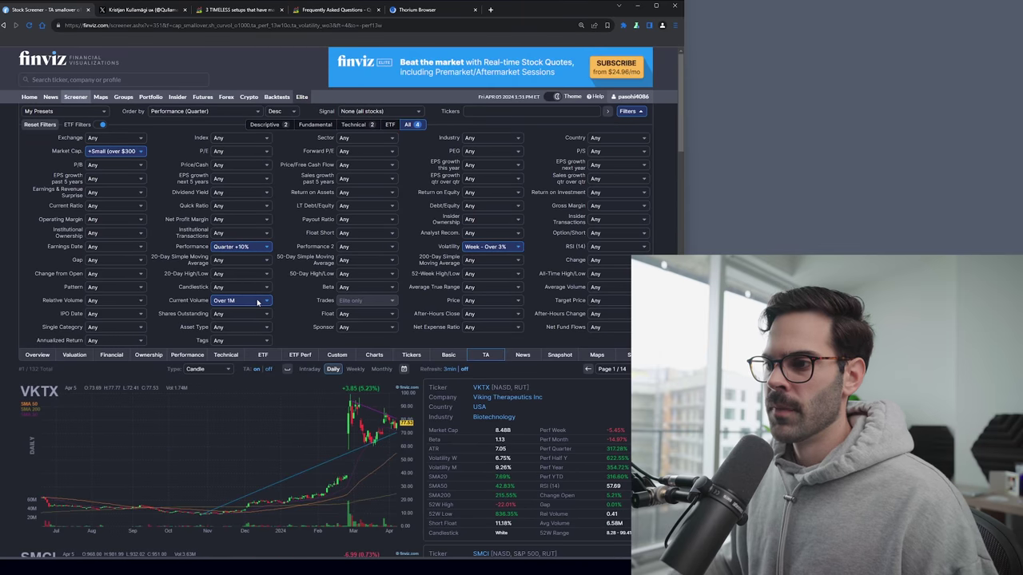
Set the Performance filter to Half +10%, and sort the Performance view by half-year performance in descending order
{"action": "left_click", "coordinate": [249, 248]}
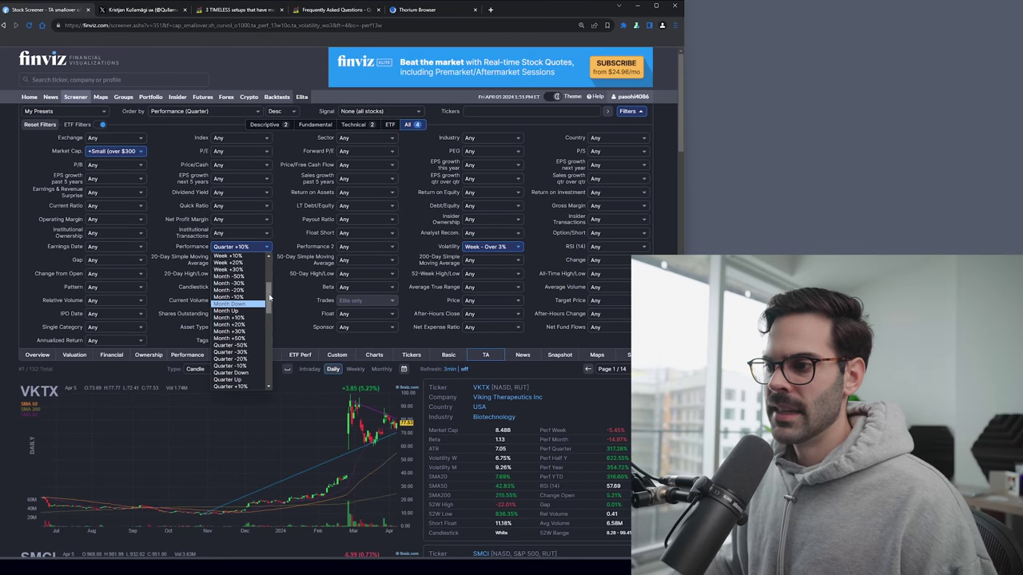
{"action": "scroll", "coordinate": [269, 297], "scroll_direction": "down", "scroll_amount": 3}
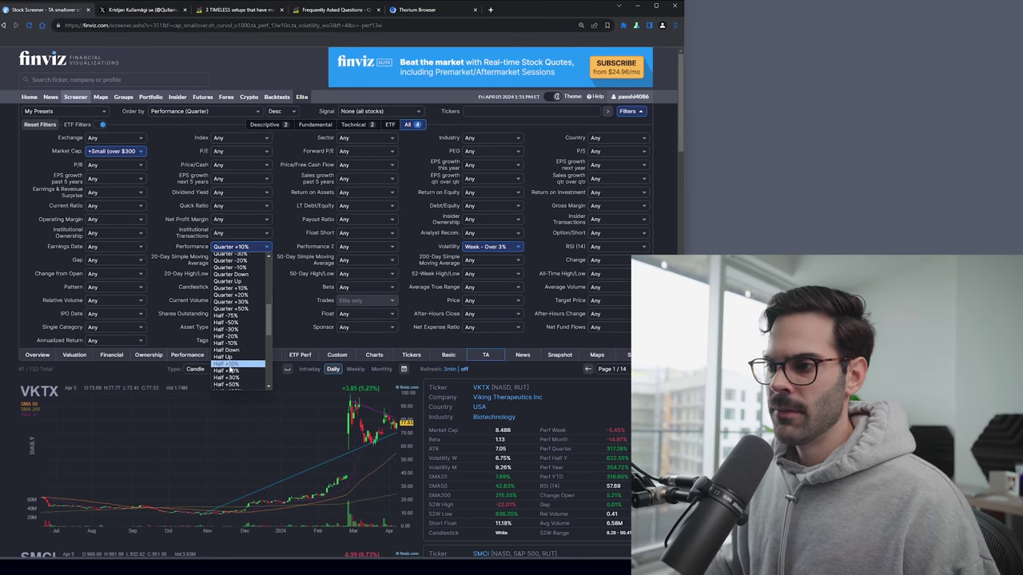
{"action": "left_click", "coordinate": [232, 365]}
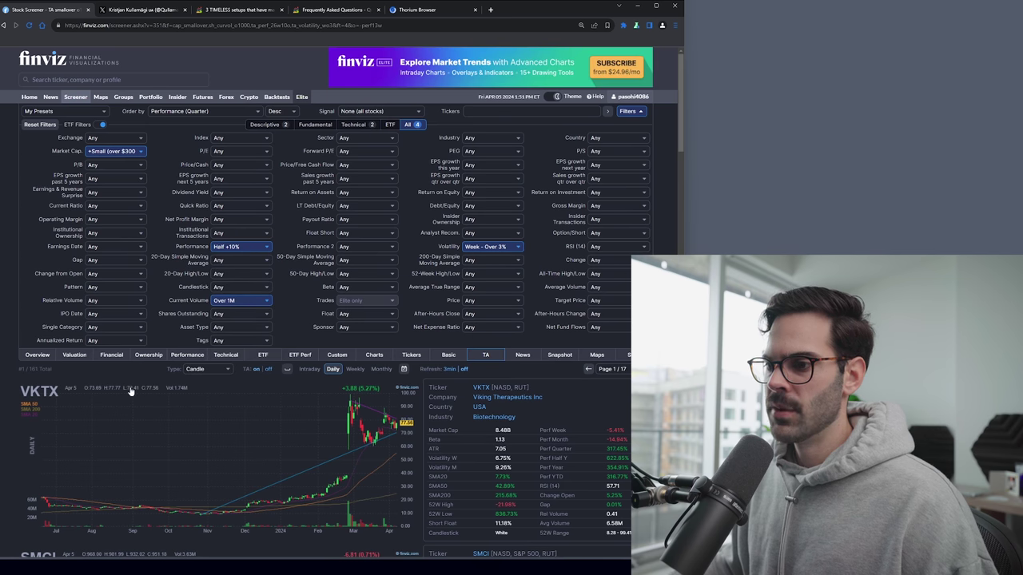
{"action": "left_click", "coordinate": [187, 355]}
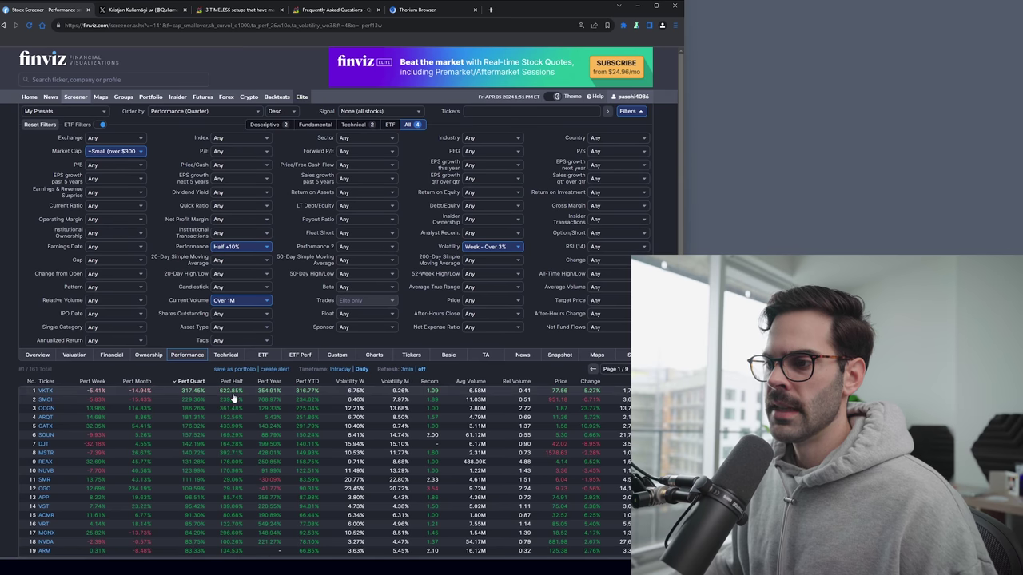
{"action": "left_click", "coordinate": [234, 381]}
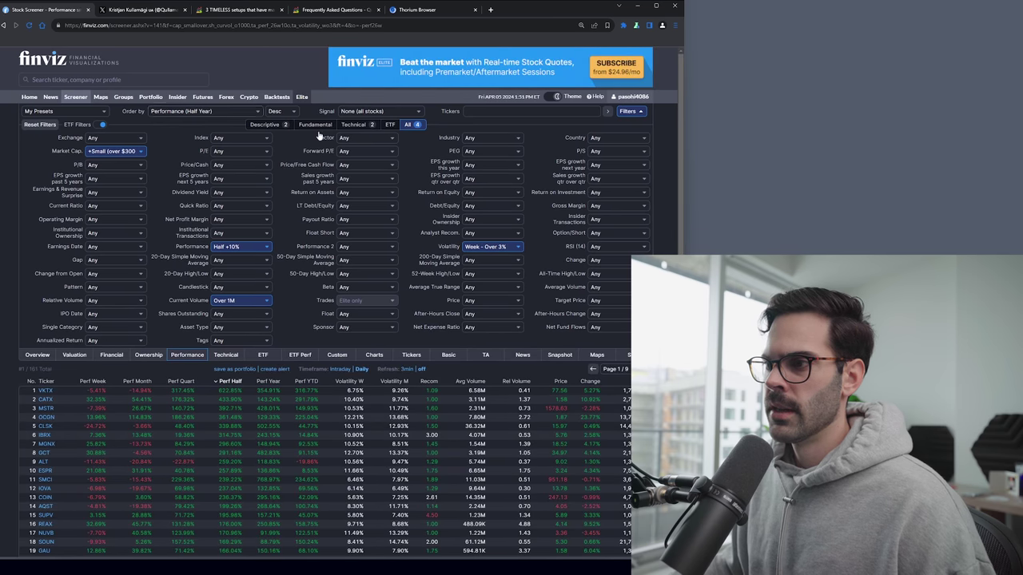
Show the half-year gainers in the TA view, and examine the charts on the first result page from VKTX through ESPR
{"action": "left_click", "coordinate": [485, 355]}
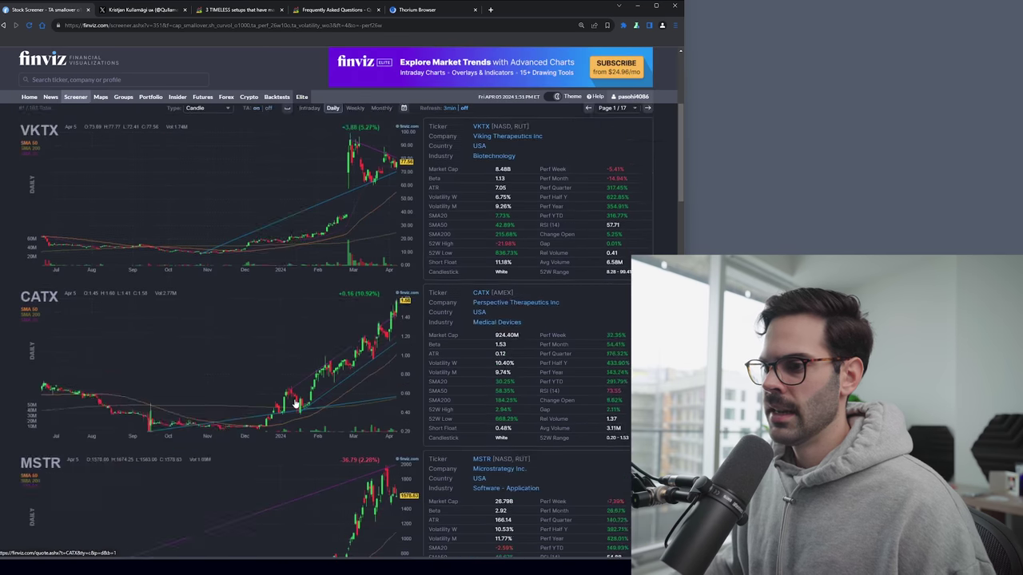
{"action": "scroll", "coordinate": [296, 404], "scroll_direction": "down", "scroll_amount": 10}
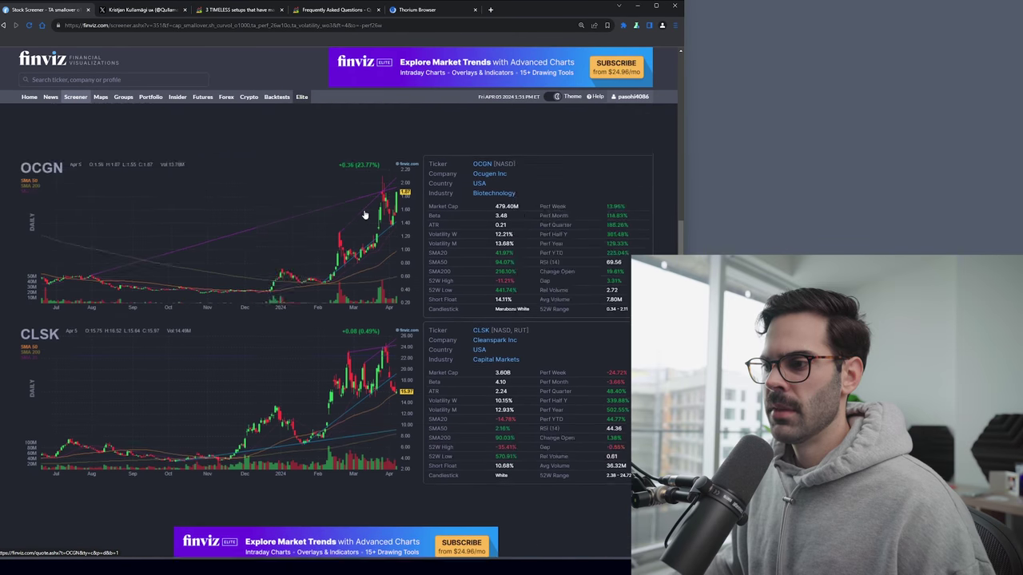
{"action": "scroll", "coordinate": [365, 215], "scroll_direction": "down", "scroll_amount": 2}
{"action": "scroll", "coordinate": [380, 201], "scroll_direction": "down", "scroll_amount": 4}
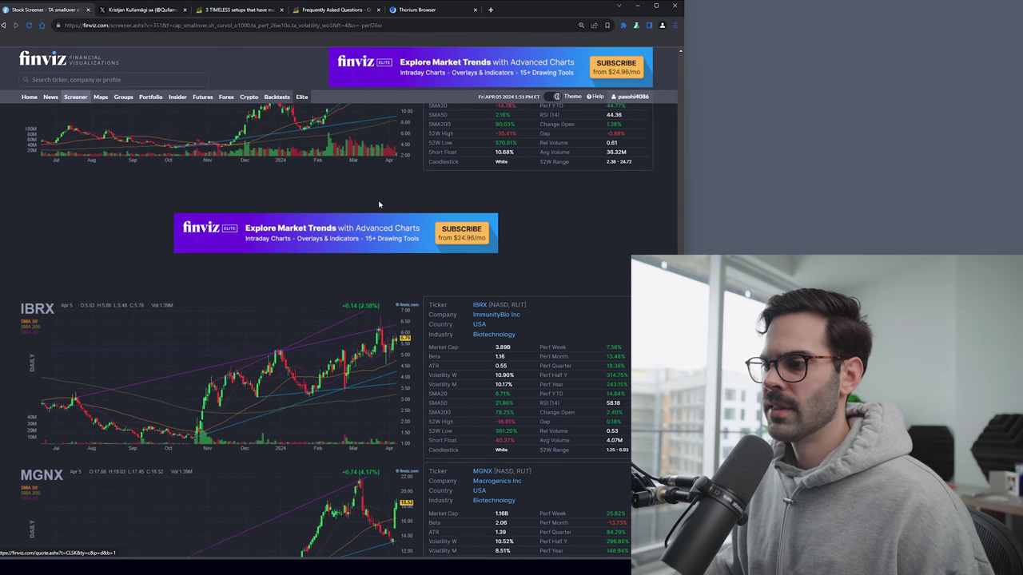
{"action": "scroll", "coordinate": [281, 376], "scroll_direction": "down", "scroll_amount": 4}
{"action": "scroll", "coordinate": [259, 224], "scroll_direction": "down", "scroll_amount": 2}
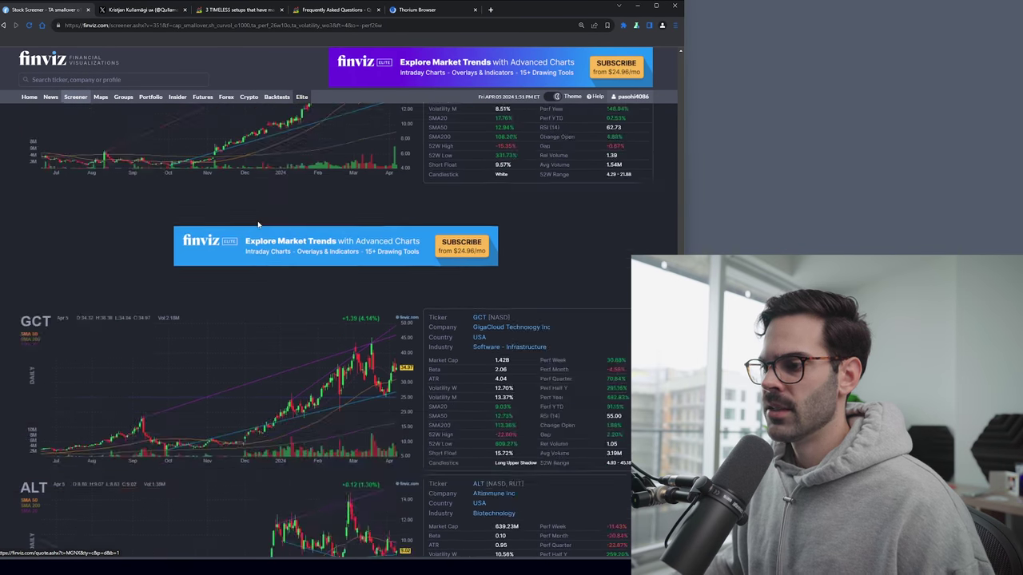
{"action": "scroll", "coordinate": [391, 356], "scroll_direction": "down", "scroll_amount": 1}
{"action": "scroll", "coordinate": [239, 335], "scroll_direction": "down", "scroll_amount": 1}
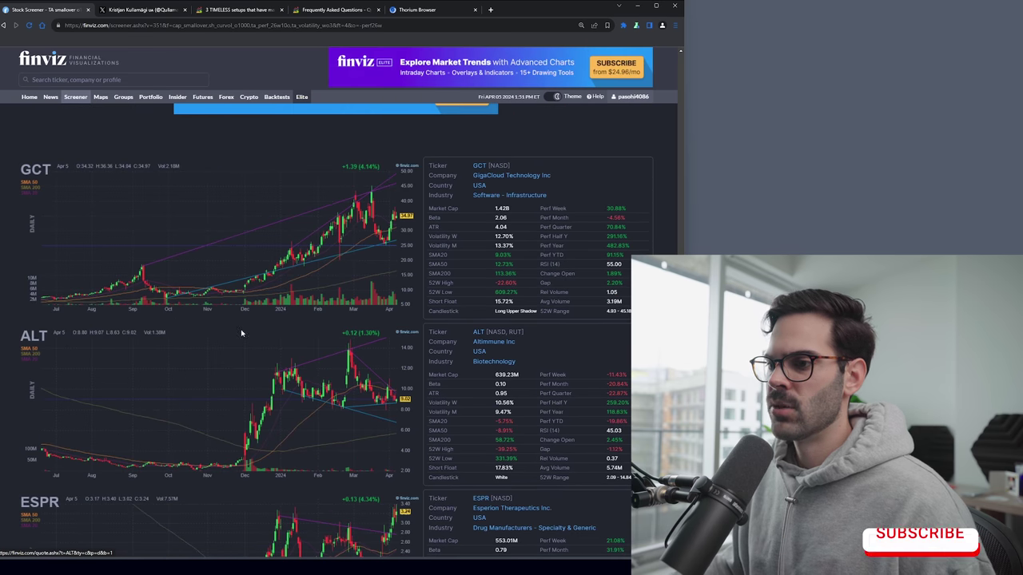
{"action": "scroll", "coordinate": [182, 339], "scroll_direction": "down", "scroll_amount": 4}
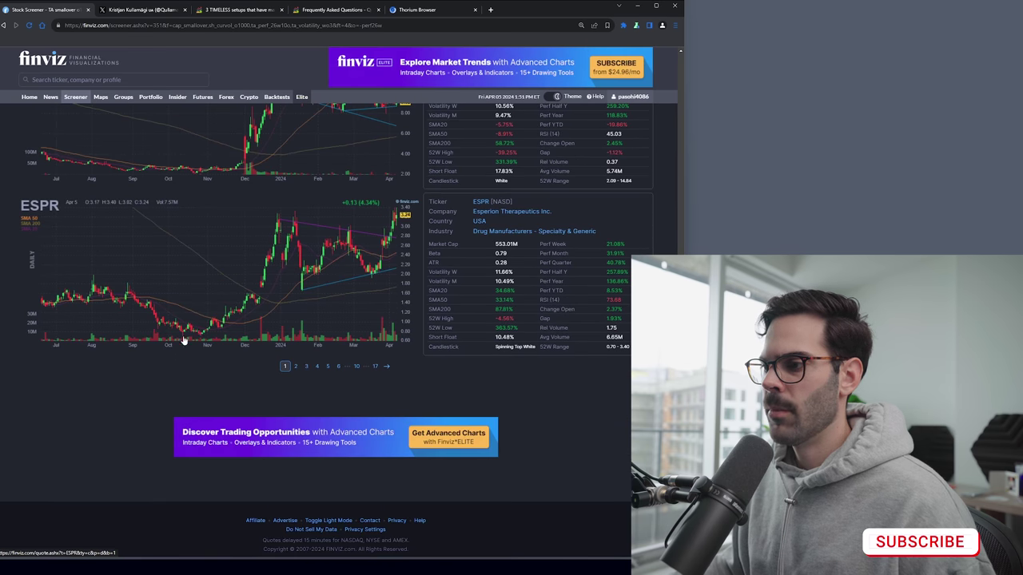
Open the second result page of half-year gainers, and examine charts such as IOVA and COIN
{"action": "left_click", "coordinate": [295, 366]}
{"action": "scroll", "coordinate": [283, 435], "scroll_direction": "down", "scroll_amount": 4}
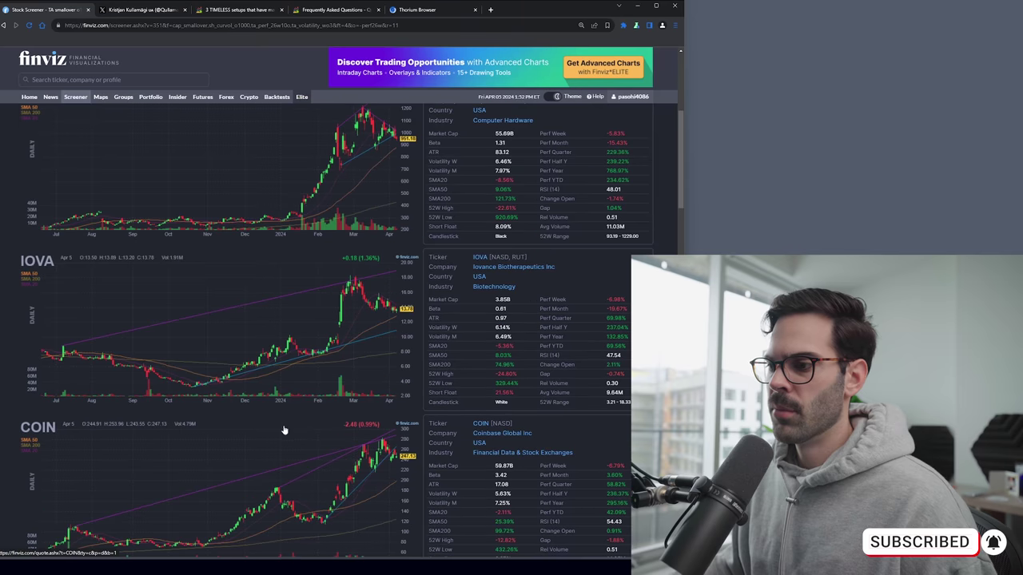
{"action": "left_click_drag", "start_coordinate": [682, 122], "coordinate": [677, 169]}
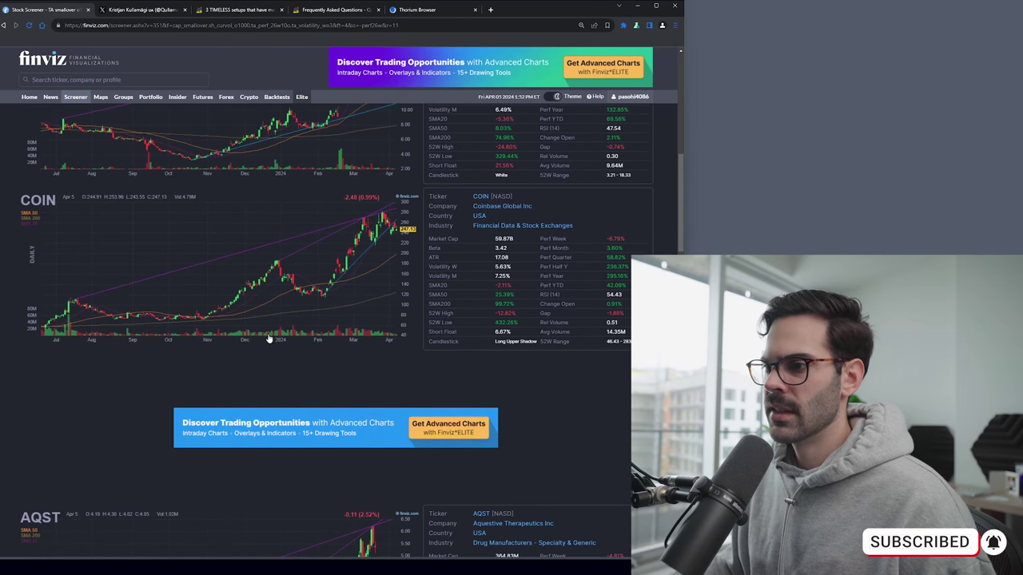